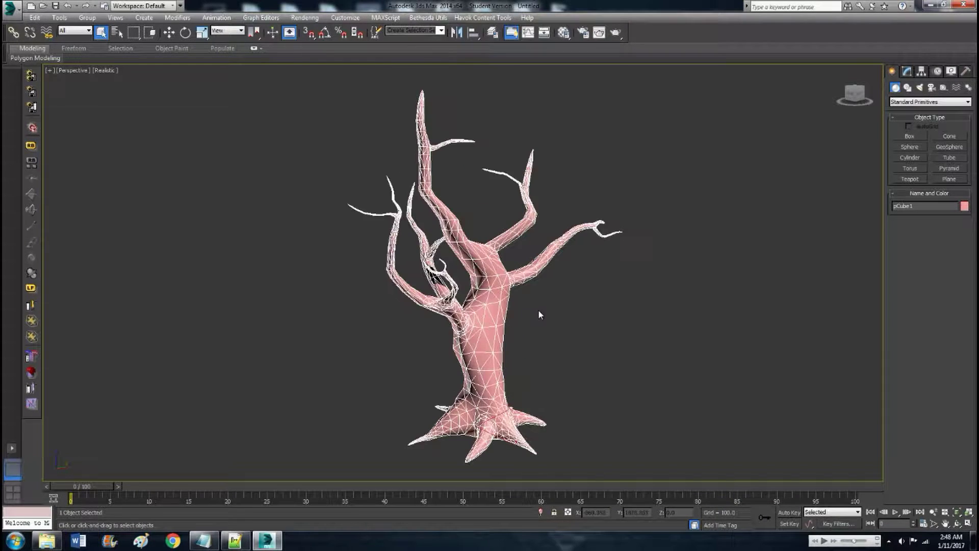
# Switch the first Material Editor slot from Standard to the BSLightingFX material type
pyautogui.moveTo(854, 93)
pyautogui.mouseDown()
pyautogui.moveTo(844, 95)
pyautogui.moveTo(862, 94)
pyautogui.mouseUp()
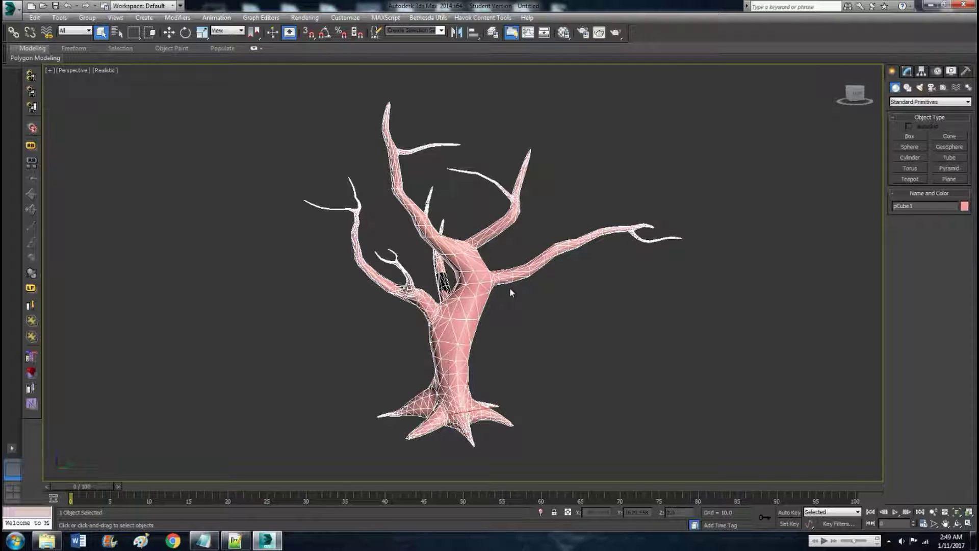
pyautogui.scroll(-3, 511, 290)
pyautogui.scroll(3, 511, 289)
pyautogui.scroll(3, 509, 287)
pyautogui.scroll(-3, 509, 286)
pyautogui.scroll(3, 509, 287)
pyautogui.scroll(-3, 509, 287)
pyautogui.moveTo(484, 339); pyautogui.dragTo(523, 335, button='middle')
pyautogui.scroll(-3, 528, 338)
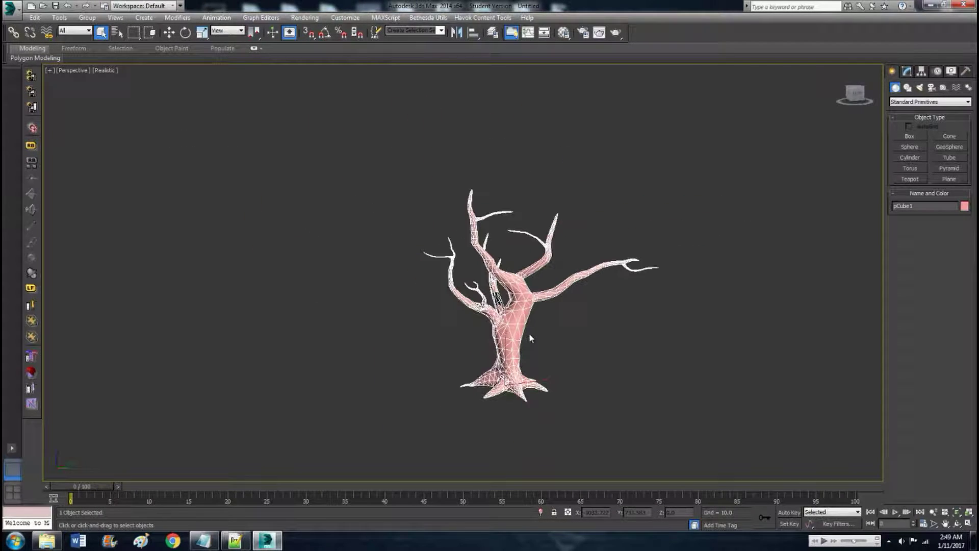
pyautogui.scroll(3, 600, 320)
pyautogui.scroll(-3, 600, 320)
pyautogui.scroll(3, 557, 367)
pyautogui.scroll(-3, 558, 367)
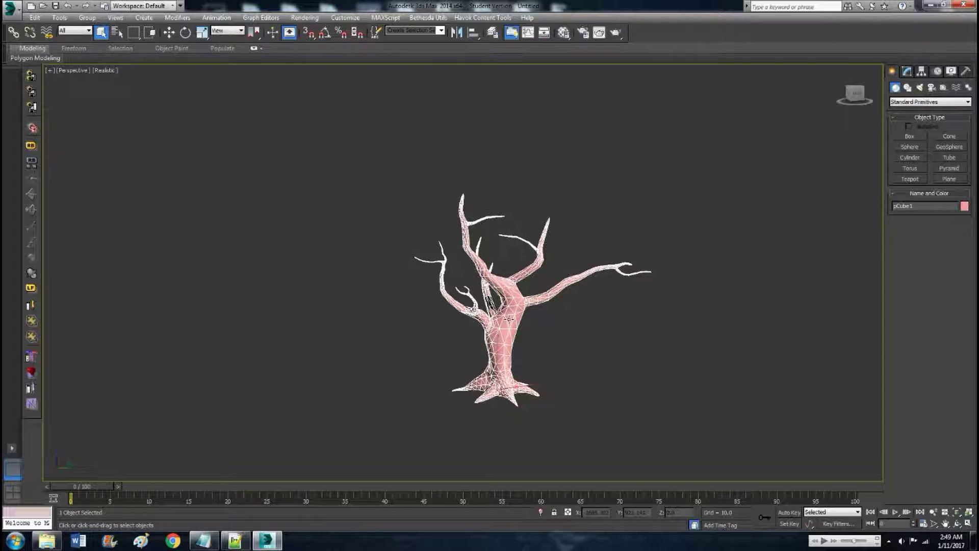
pyautogui.click(563, 33)
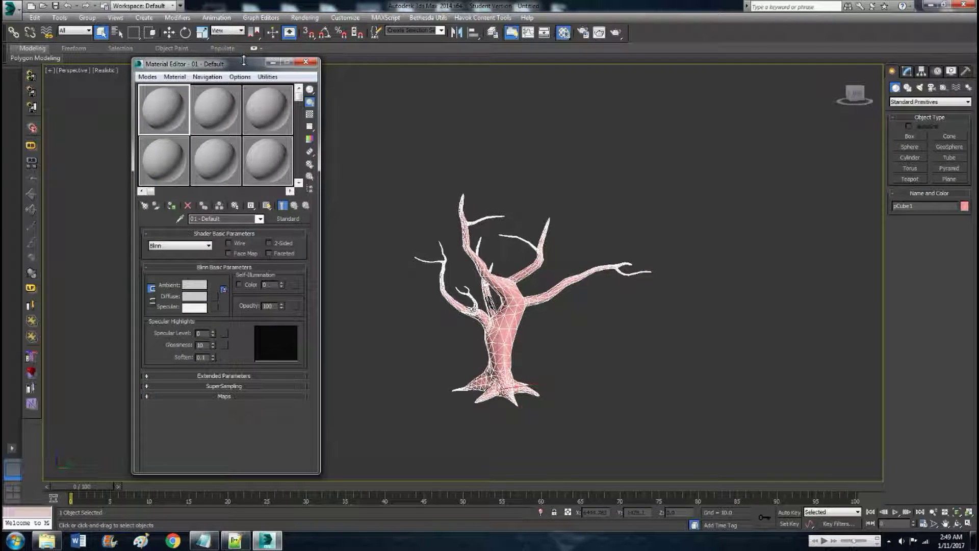
pyautogui.moveTo(231, 58); pyautogui.dragTo(218, 61)
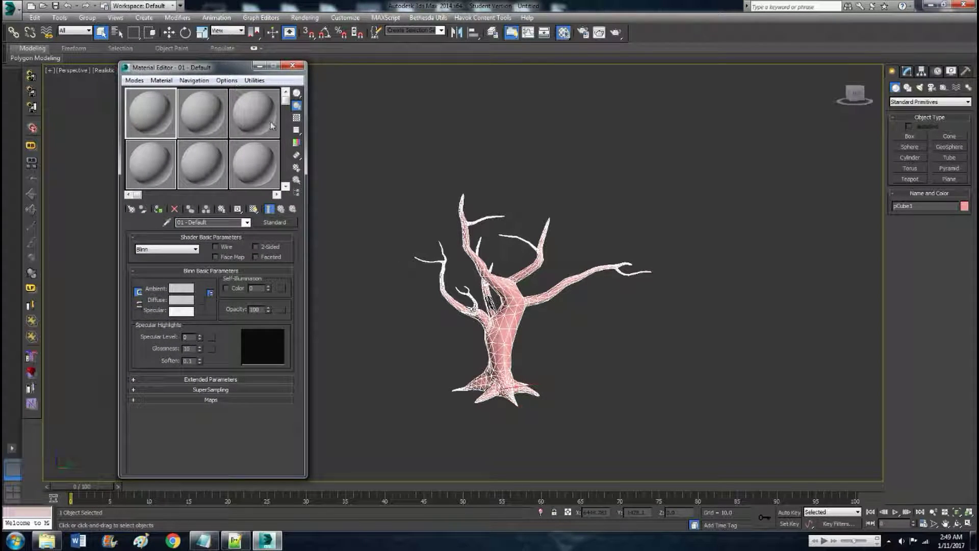
pyautogui.click(274, 223)
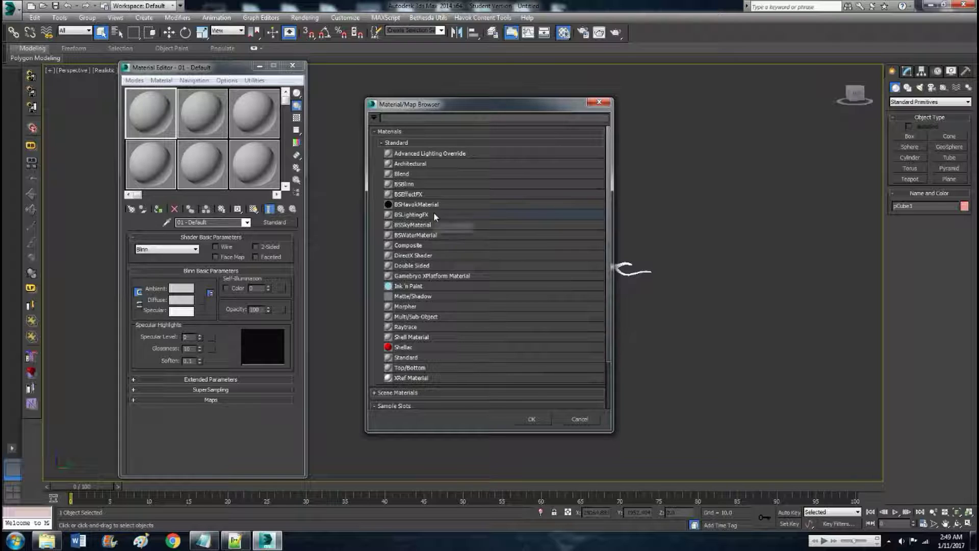
pyautogui.click(434, 214)
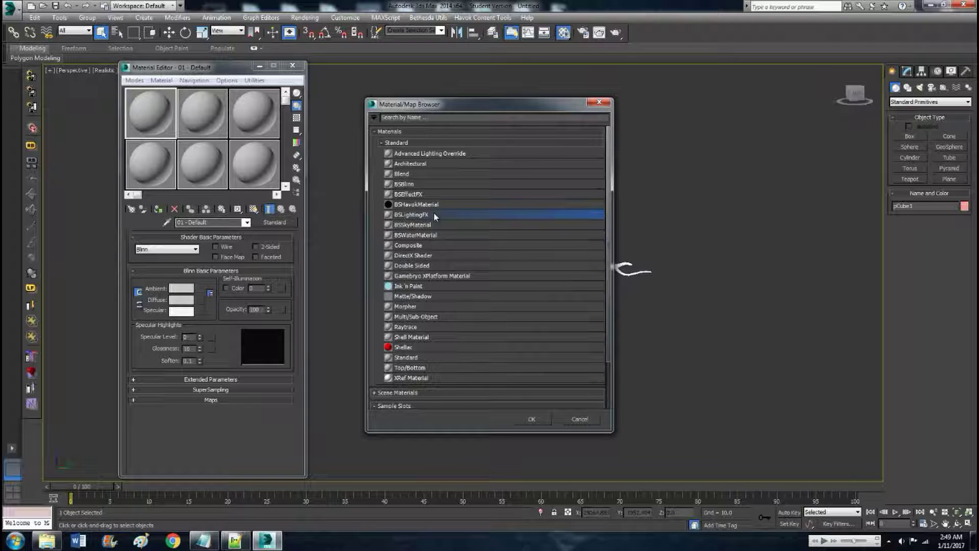
pyautogui.click(535, 419)
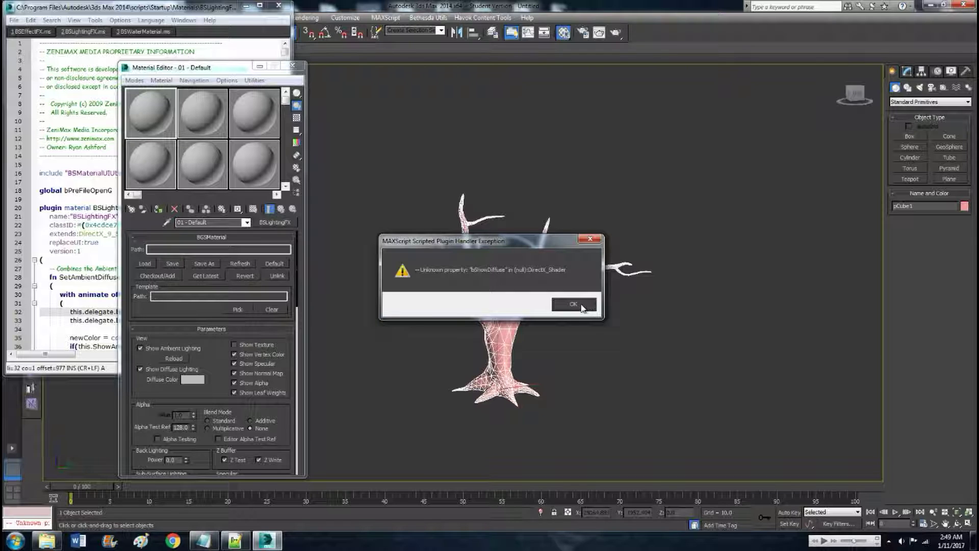
# Dismiss the script error, drag the BSLightingFX material onto the tree, and close the editor
pyautogui.click(573, 304)
pyautogui.moveTo(233, 72); pyautogui.dragTo(268, 65)
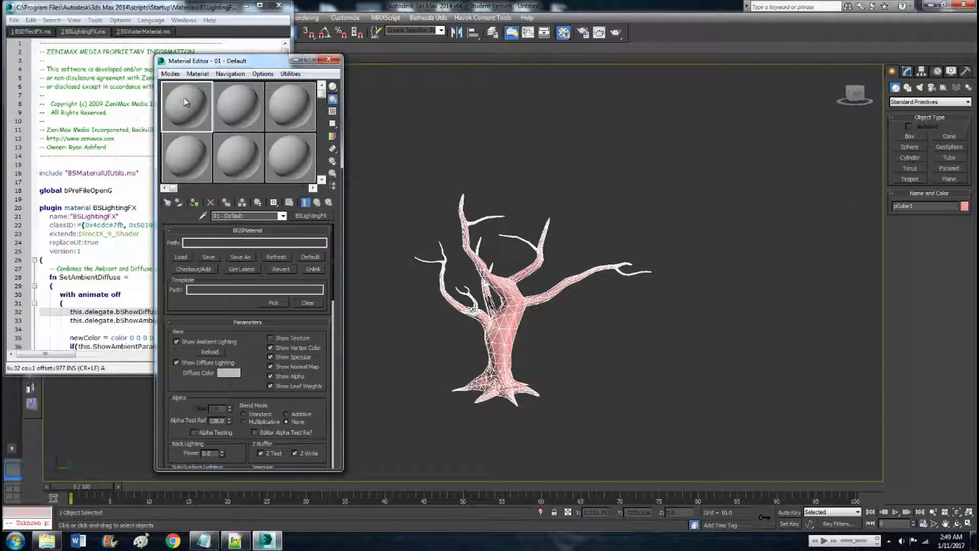
pyautogui.moveTo(185, 102); pyautogui.dragTo(515, 316)
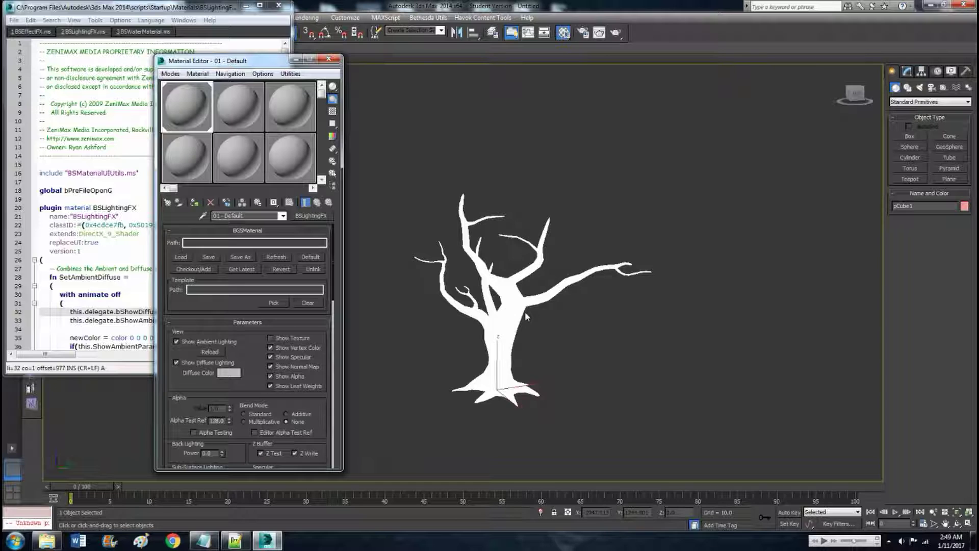
pyautogui.click(278, 5)
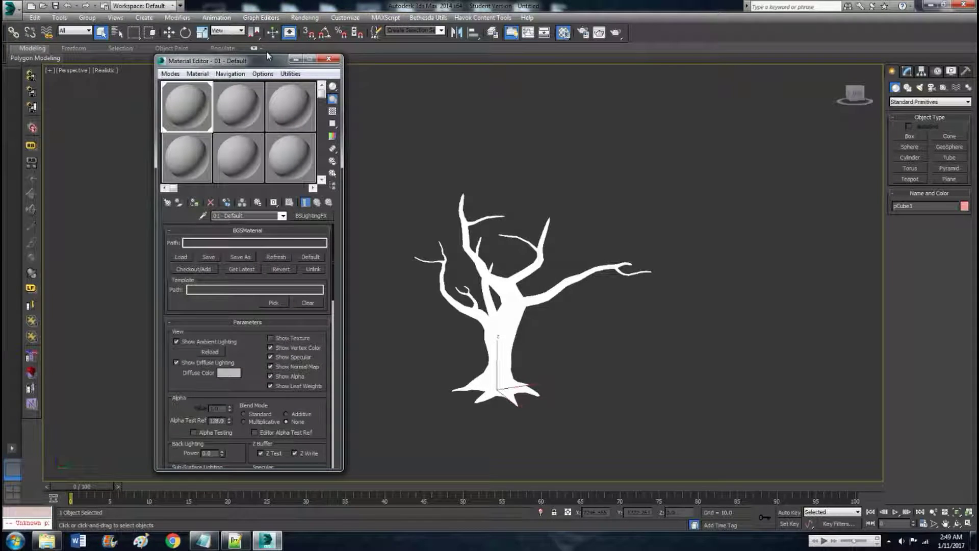
pyautogui.moveTo(267, 57); pyautogui.dragTo(224, 55)
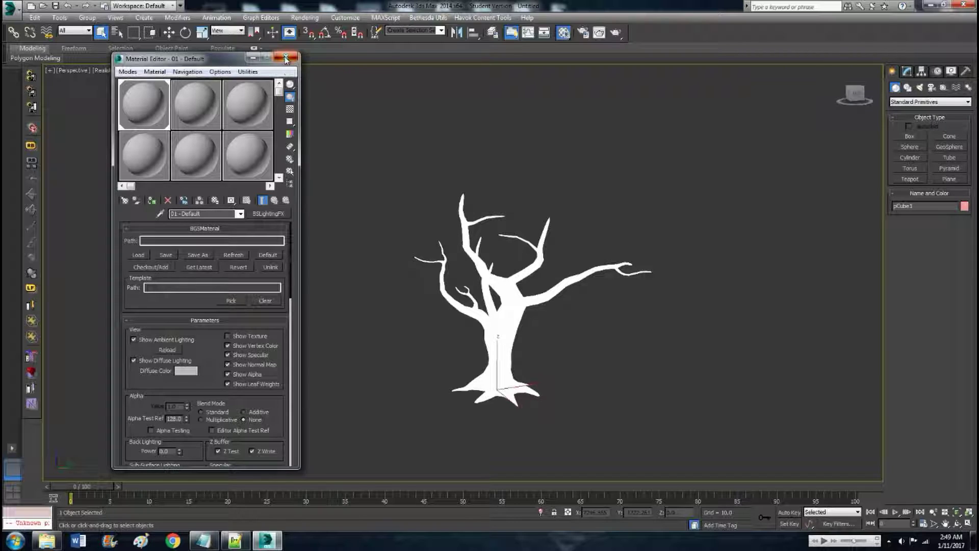
pyautogui.click(286, 58)
# Clone the tree as an independent Copy named pCube002, then reselect pCube1
pyautogui.moveTo(596, 324); pyautogui.dragTo(556, 303, button='middle')
pyautogui.scroll(4, 507, 332)
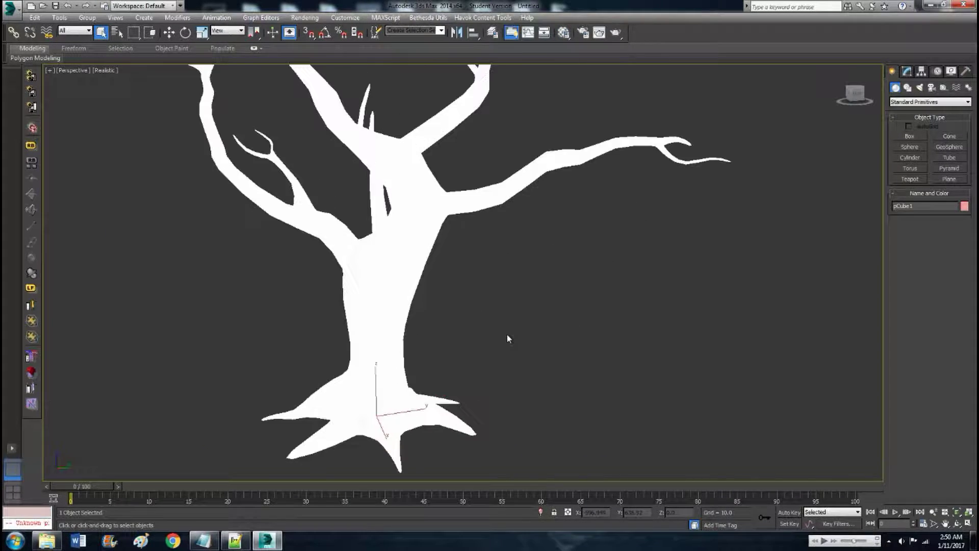
pyautogui.scroll(-4, 507, 333)
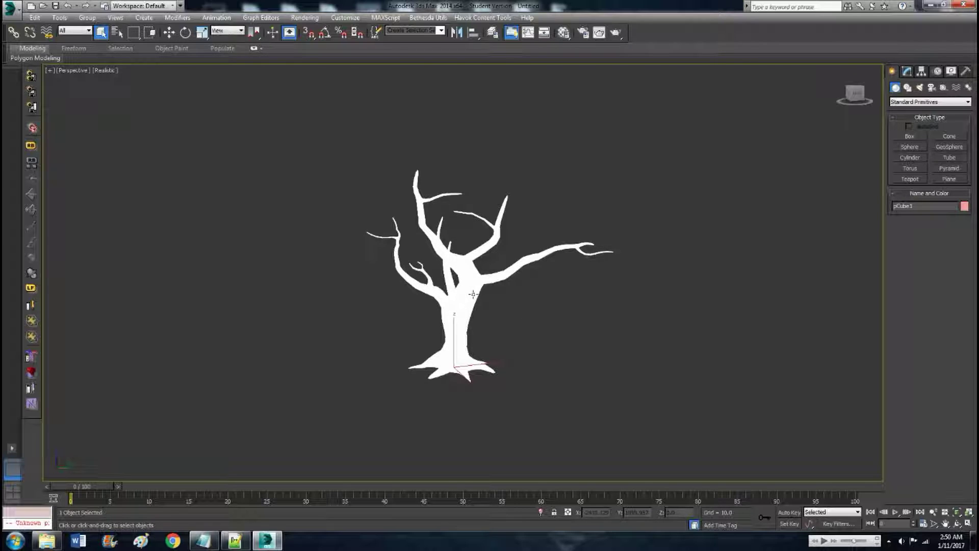
pyautogui.rightClick(458, 298)
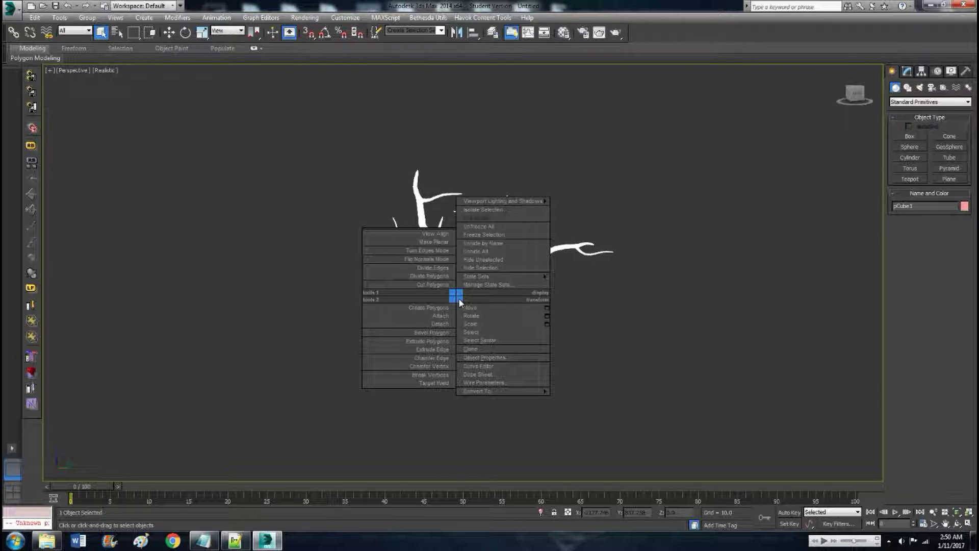
pyautogui.click(484, 350)
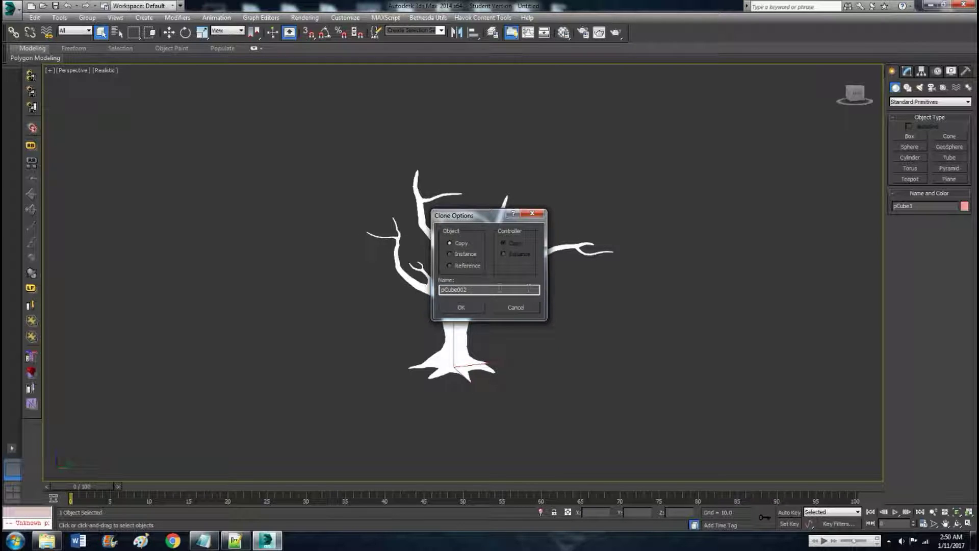
pyautogui.moveTo(482, 216); pyautogui.dragTo(502, 218)
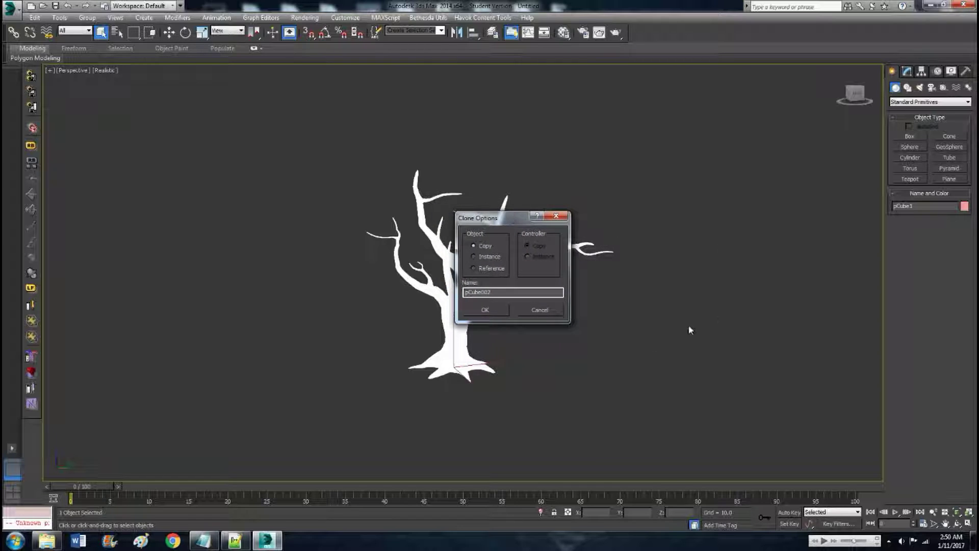
pyautogui.click(482, 309)
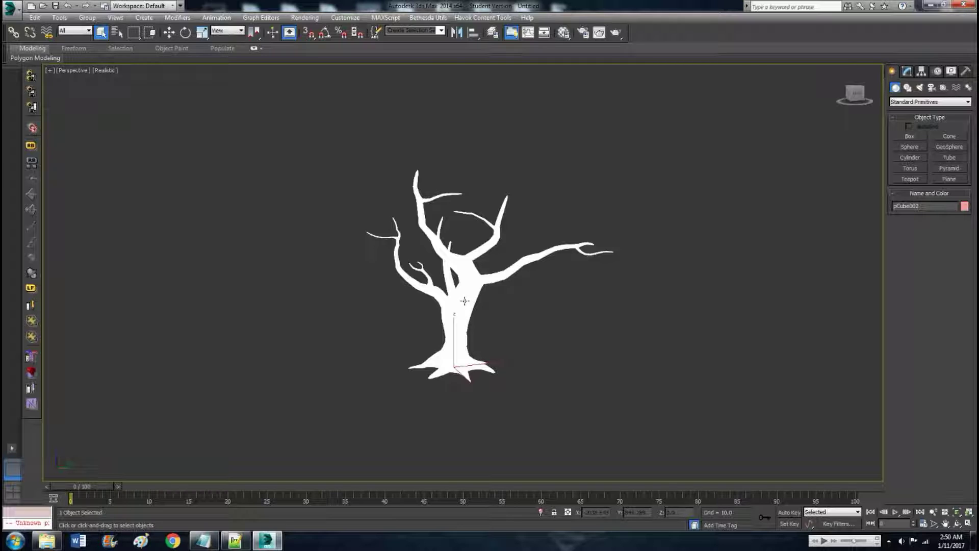
pyautogui.hotkey('ctrl', 'z')
# Select both trees and run Havok Create Rigid Body with Proxy(s), parenting shapes to pCube1
pyautogui.moveTo(723, 421); pyautogui.dragTo(222, 118)
pyautogui.click(497, 18)
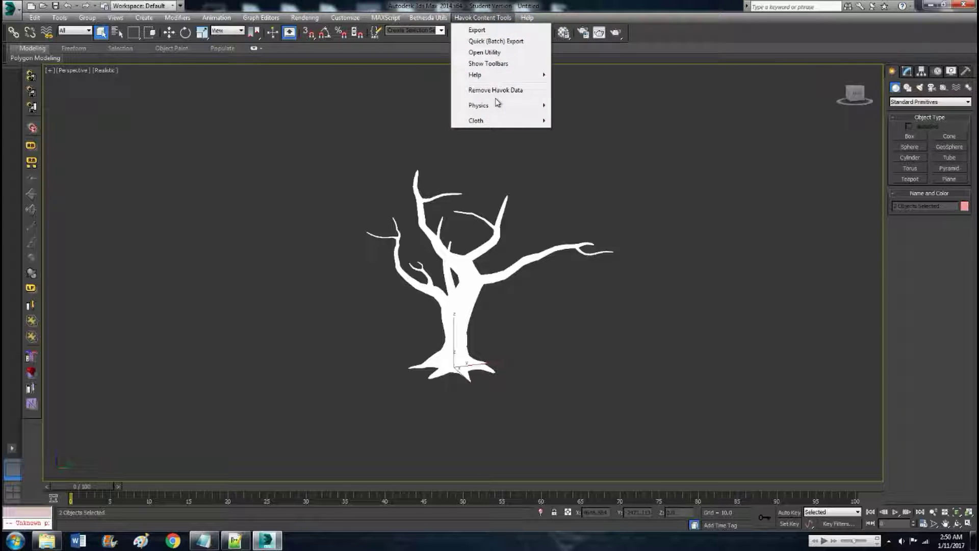
pyautogui.moveTo(500, 107)
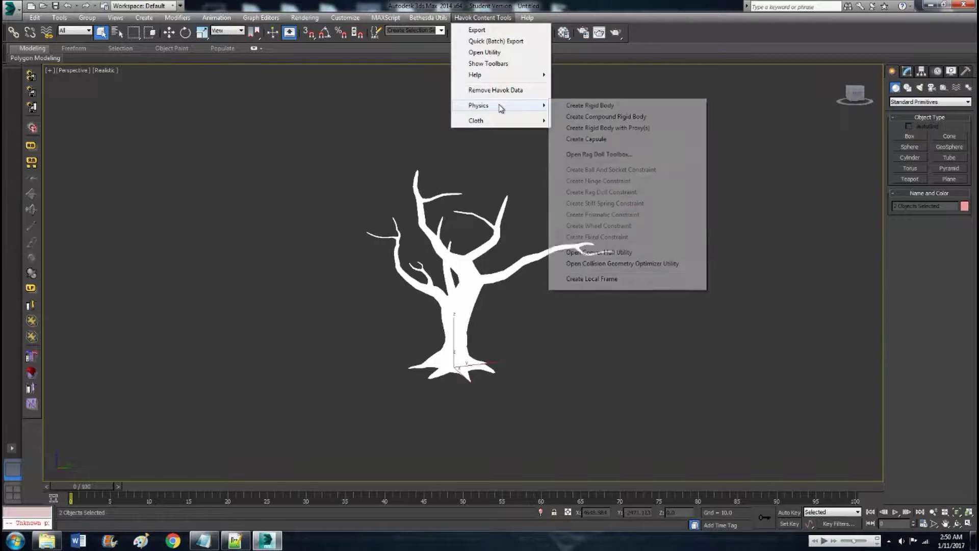
pyautogui.click(652, 128)
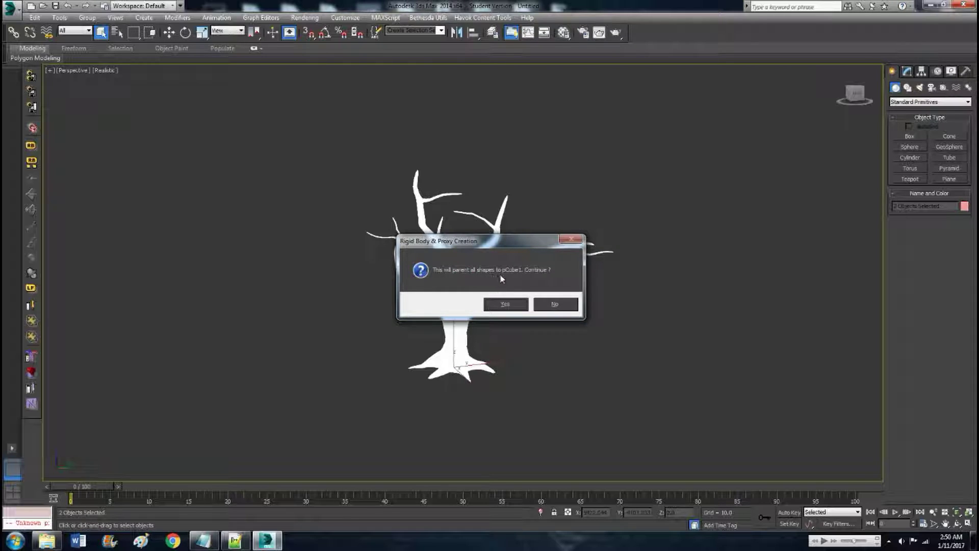
pyautogui.moveTo(519, 243); pyautogui.dragTo(539, 250)
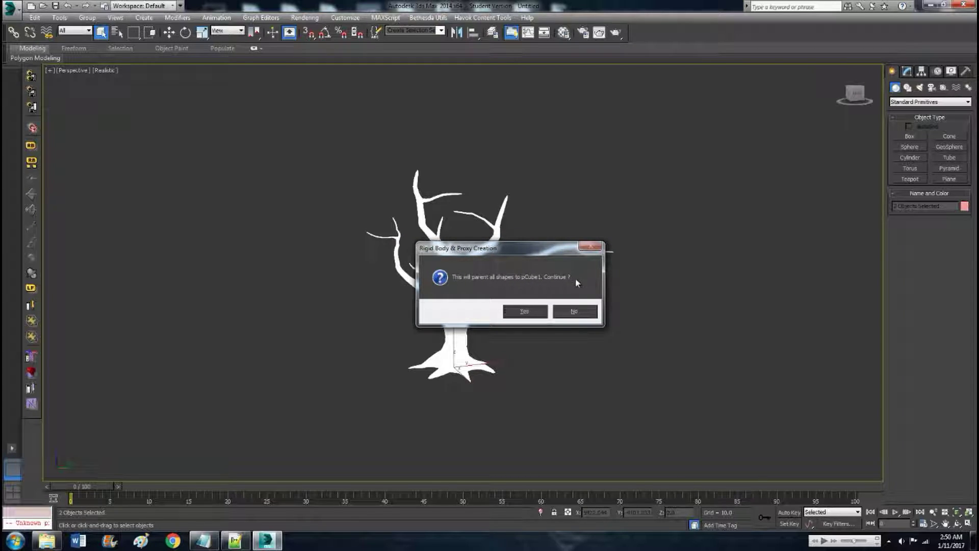
pyautogui.click(526, 310)
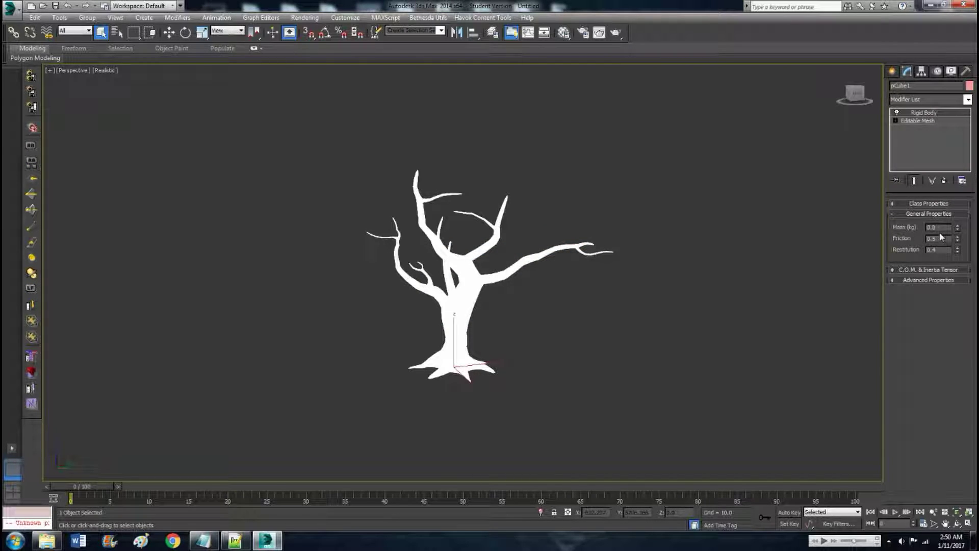
# Set the rigid body's Mass to 60
pyautogui.moveTo(941, 230); pyautogui.dragTo(902, 232)
pyautogui.write('60')
pyautogui.press('Return')
# Change pCube002's collision Shape Type to Mesh, then select both objects again
pyautogui.click(460, 304)
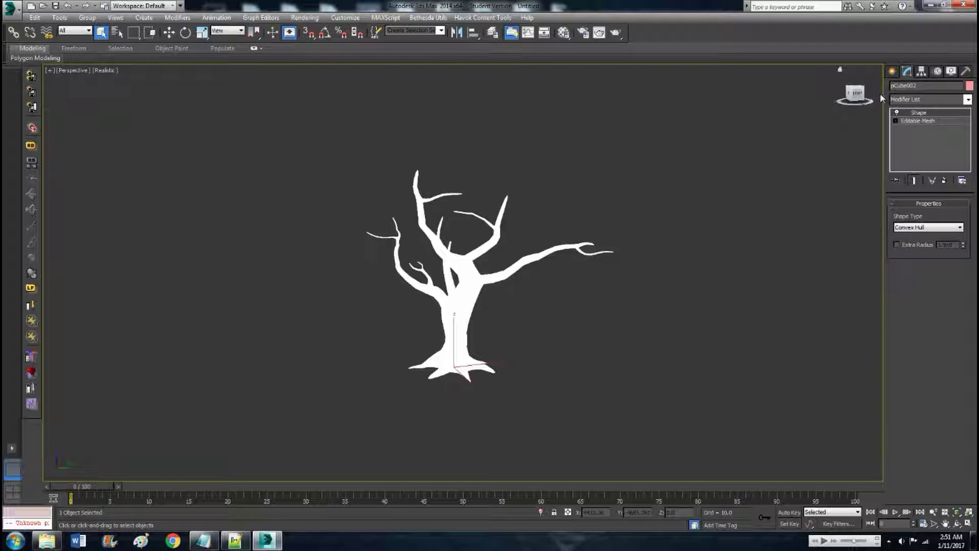
pyautogui.click(952, 226)
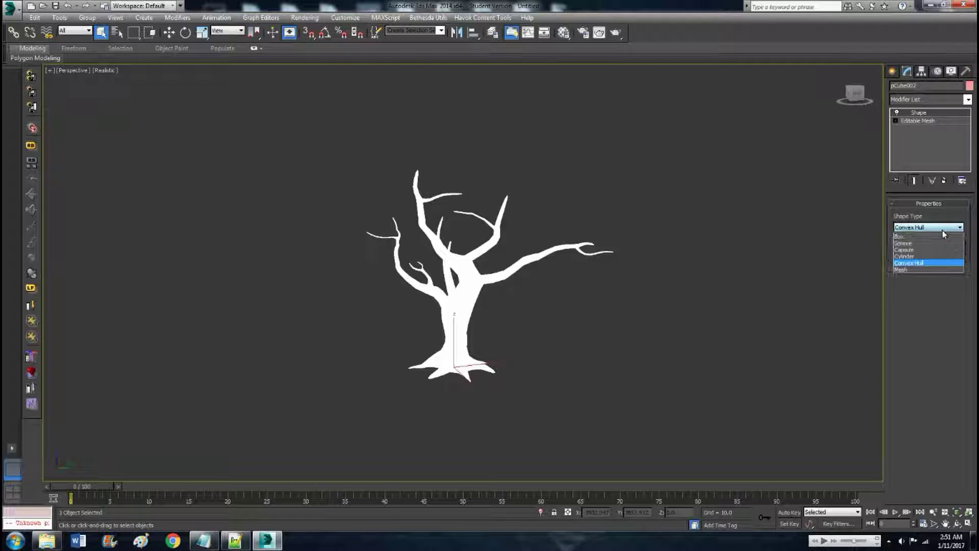
pyautogui.click(906, 271)
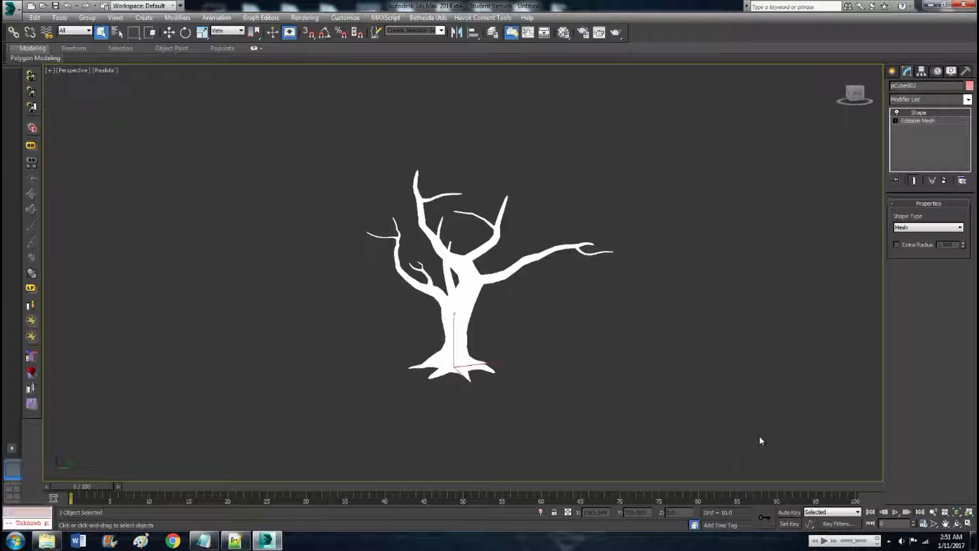
pyautogui.moveTo(759, 435); pyautogui.dragTo(221, 90)
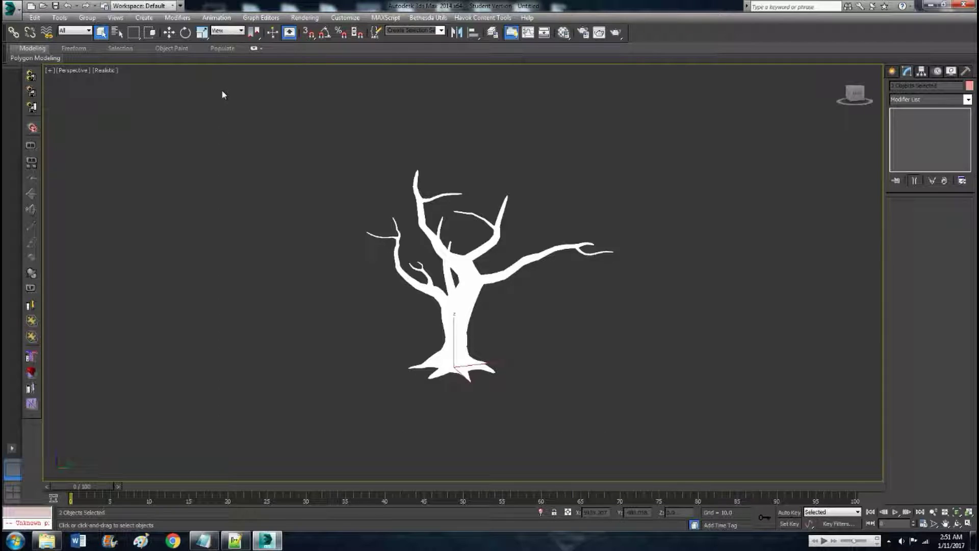
# Open the CollisionGroup utility from the Utilities panel's More list
pyautogui.click(967, 71)
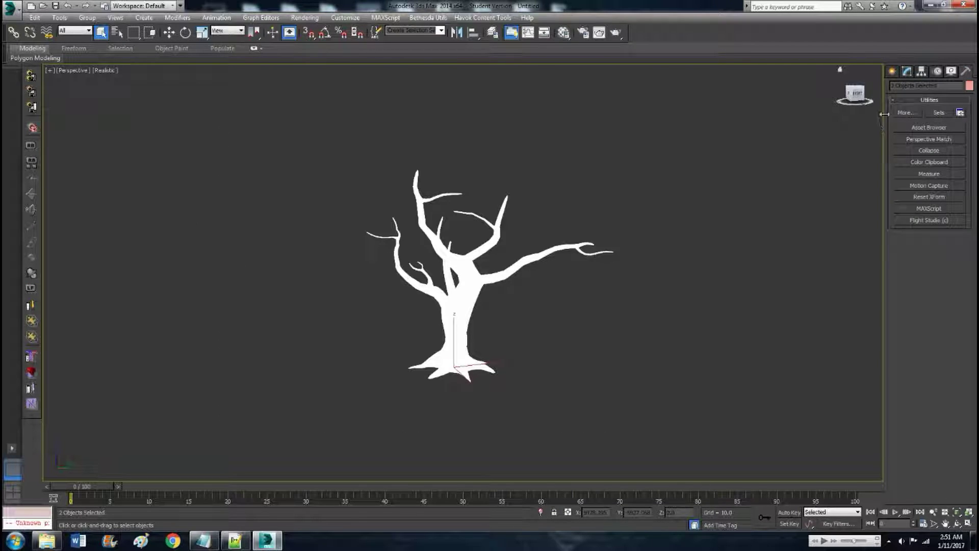
pyautogui.click(907, 113)
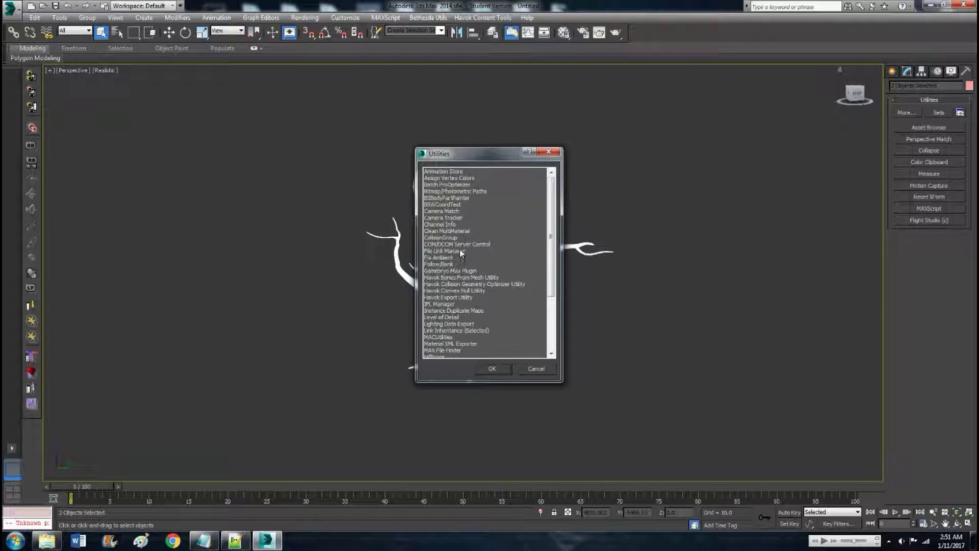
pyautogui.click(448, 238)
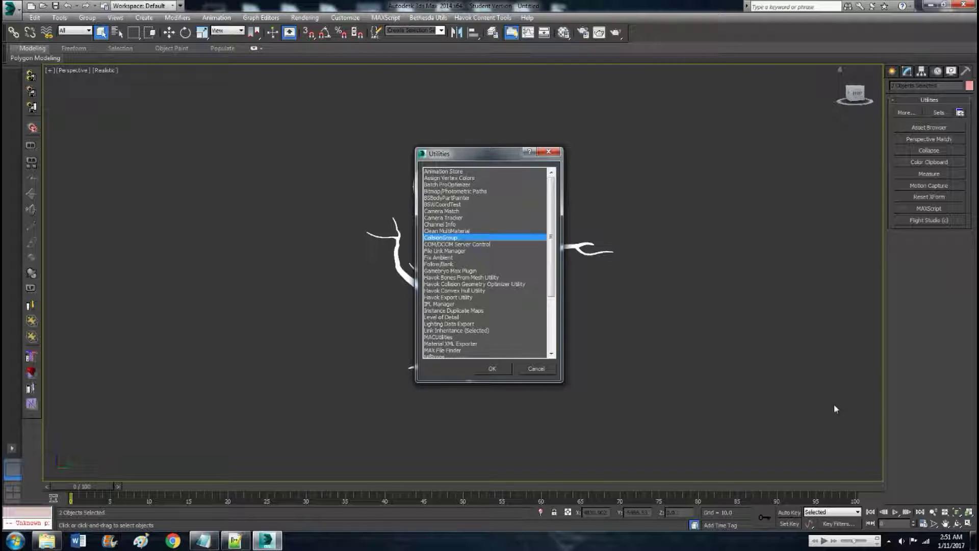
pyautogui.click(499, 368)
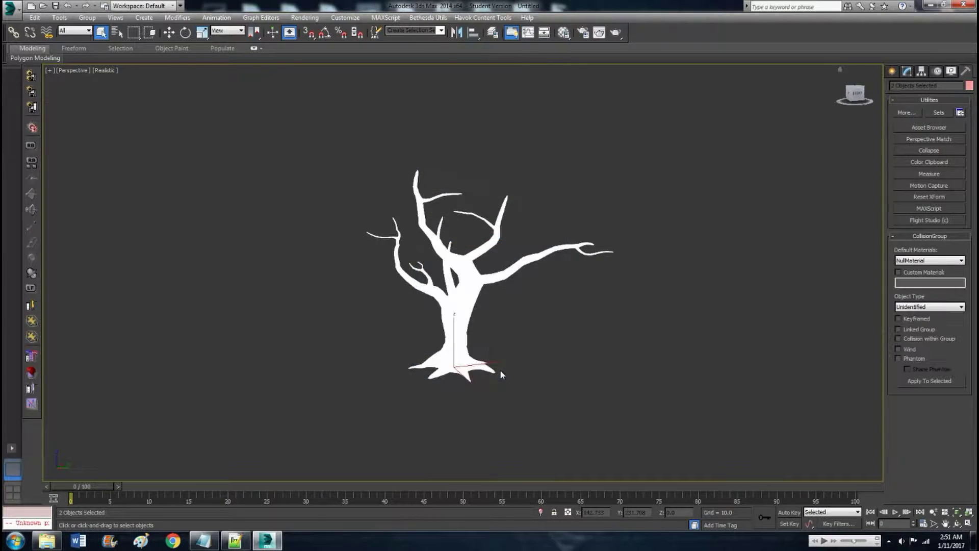
# Apply a WoodHeavy default material and Static object type collision group to the selected trees
pyautogui.click(949, 263)
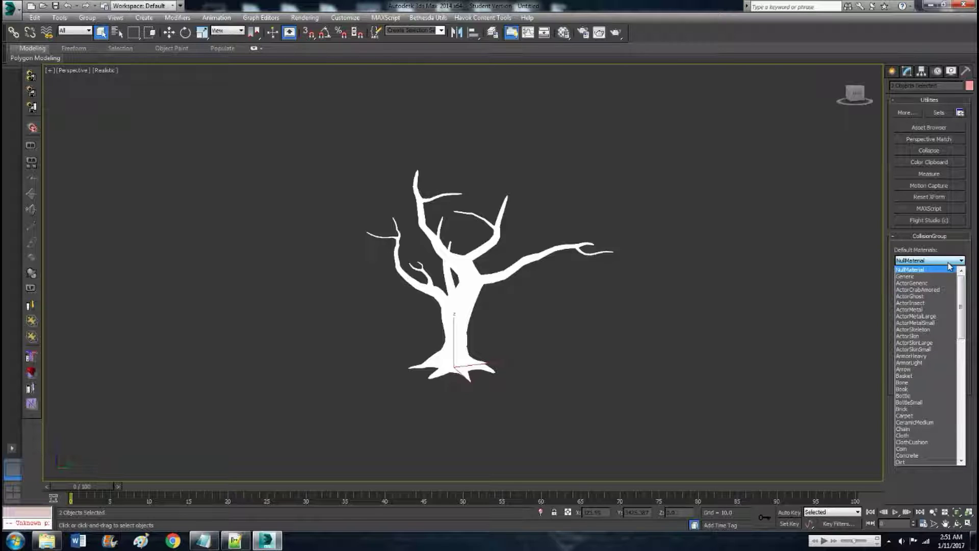
pyautogui.scroll(-20, 942, 369)
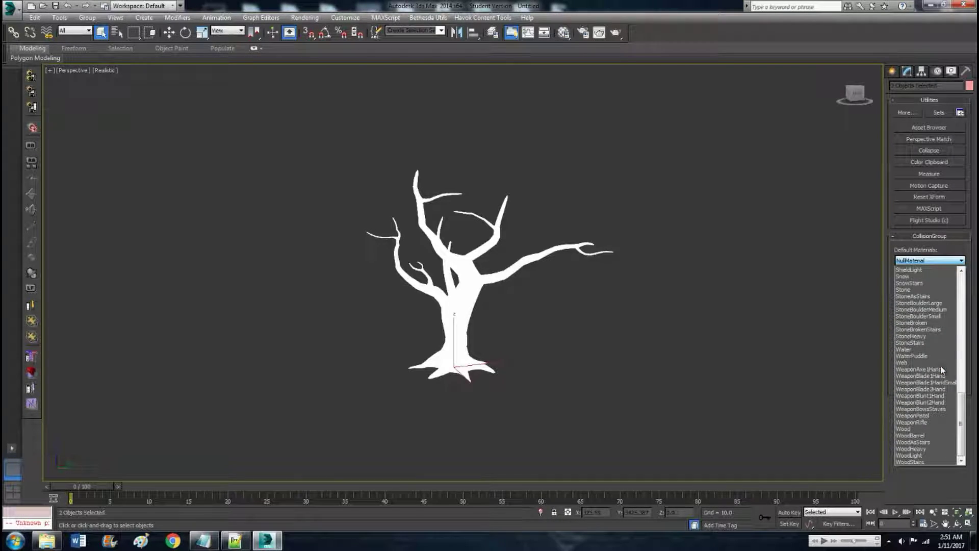
pyautogui.click(927, 448)
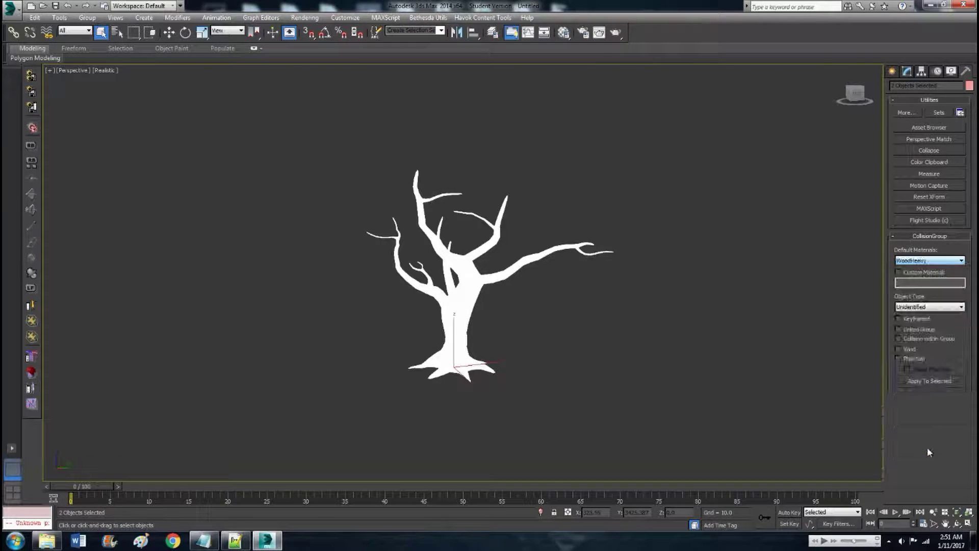
pyautogui.click(937, 308)
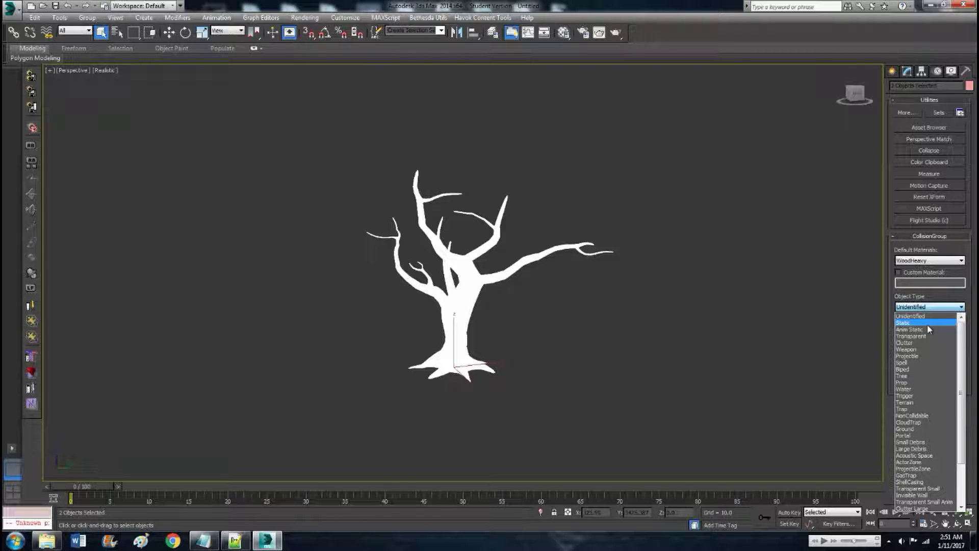
pyautogui.click(913, 323)
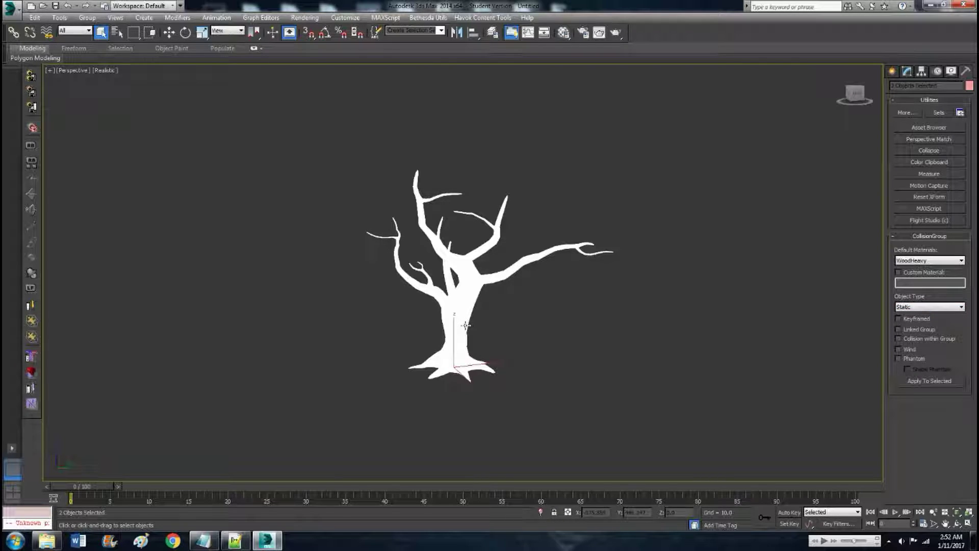
pyautogui.scroll(-3, 470, 324)
pyautogui.scroll(5, 473, 341)
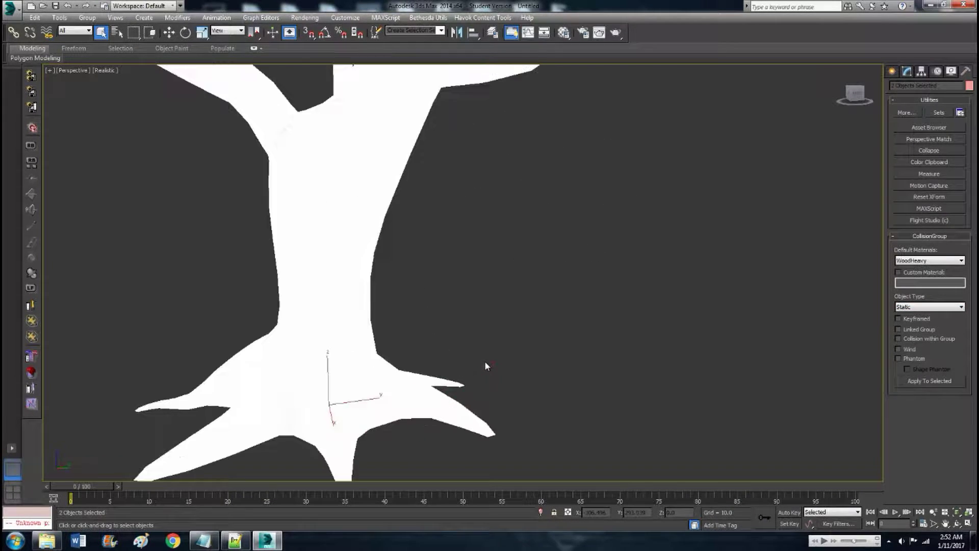
pyautogui.scroll(-6, 485, 360)
pyautogui.scroll(3, 484, 362)
pyautogui.scroll(-2, 484, 360)
pyautogui.scroll(4, 485, 359)
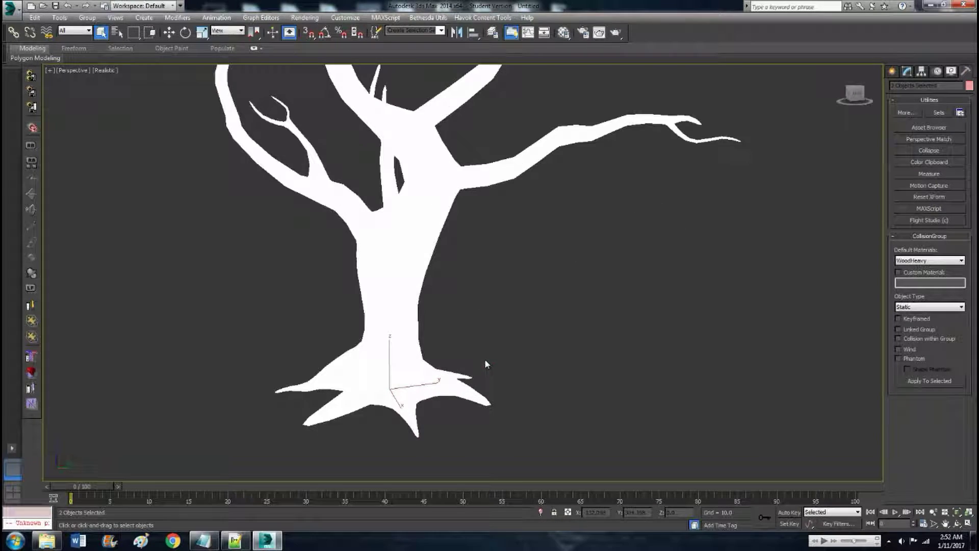
pyautogui.scroll(-3, 485, 360)
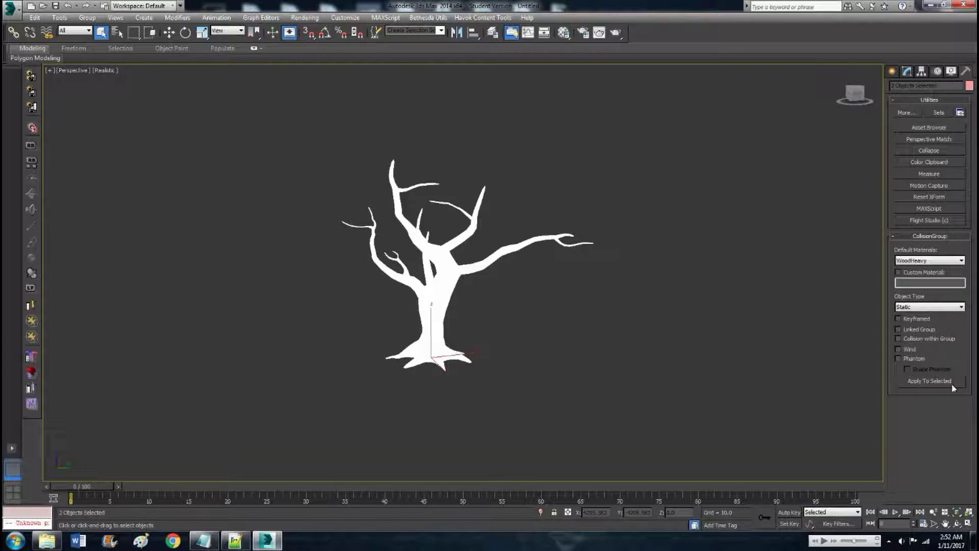
pyautogui.click(934, 383)
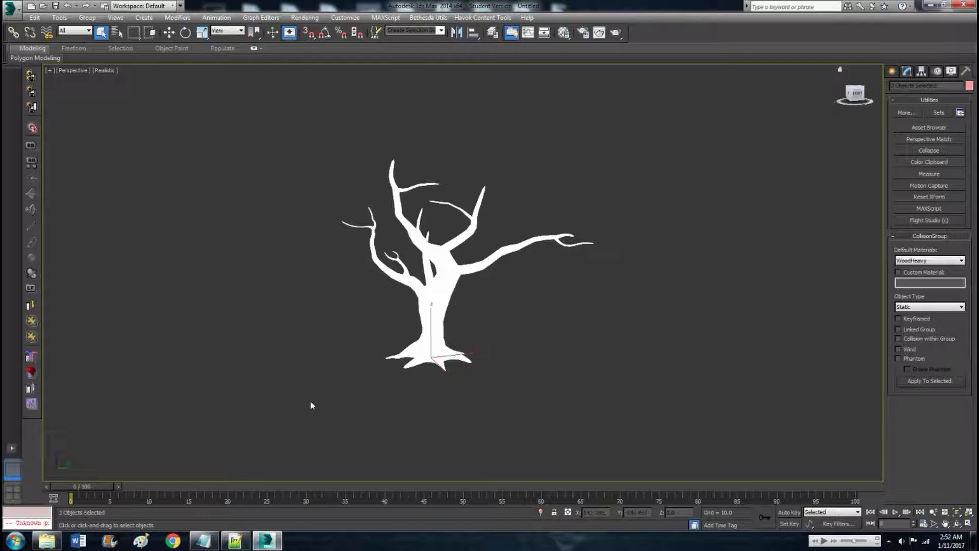
# Deselect the trees and start an Export, browsing to the Desktop
pyautogui.click(244, 155)
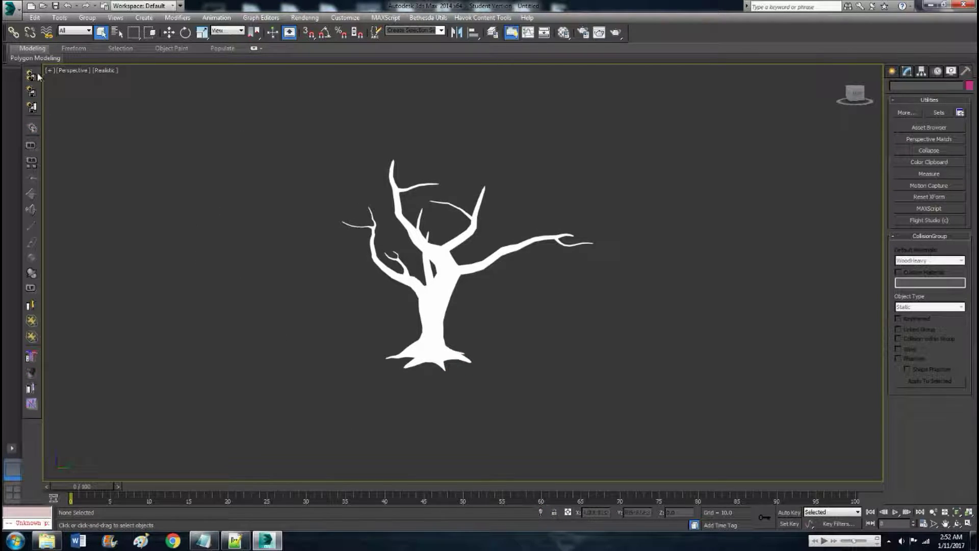
pyautogui.click(13, 16)
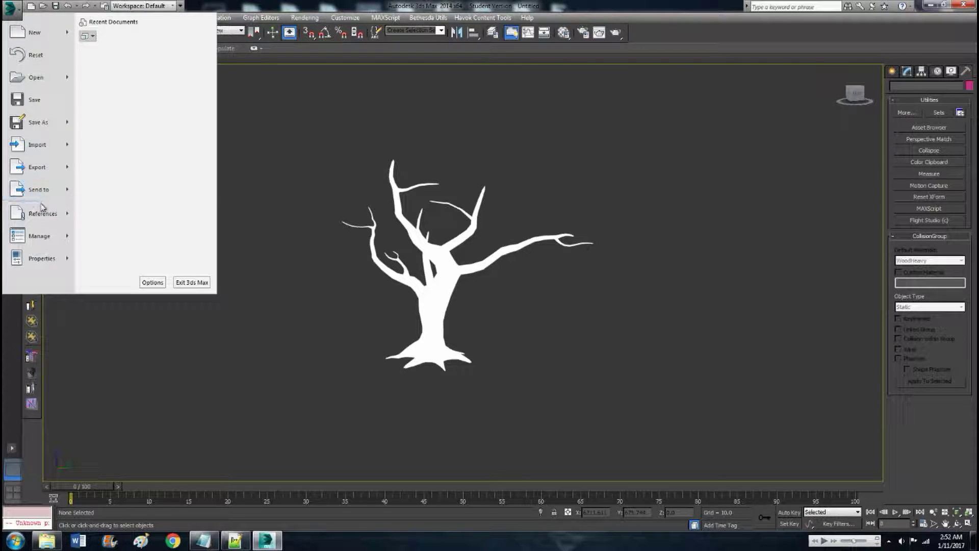
pyautogui.moveTo(63, 167)
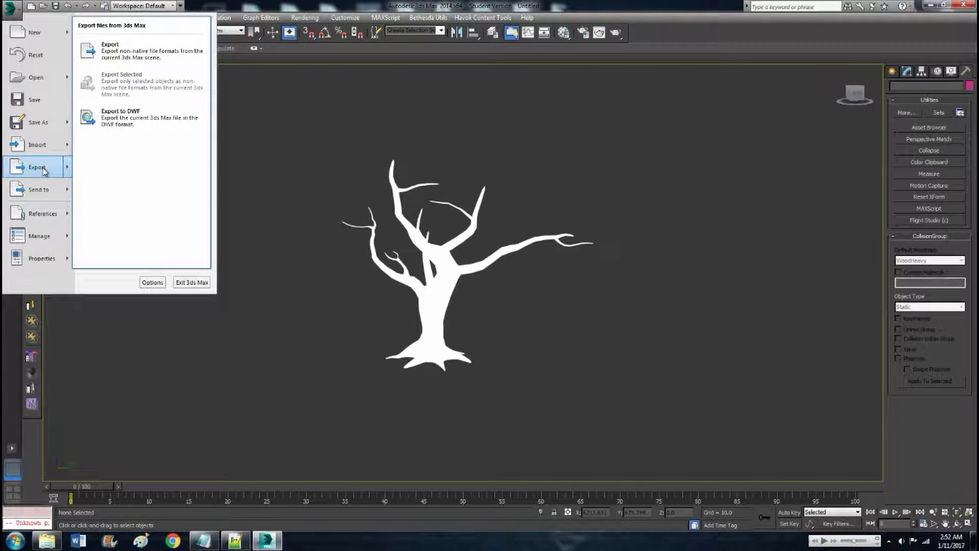
pyautogui.click(158, 49)
pyautogui.click(87, 155)
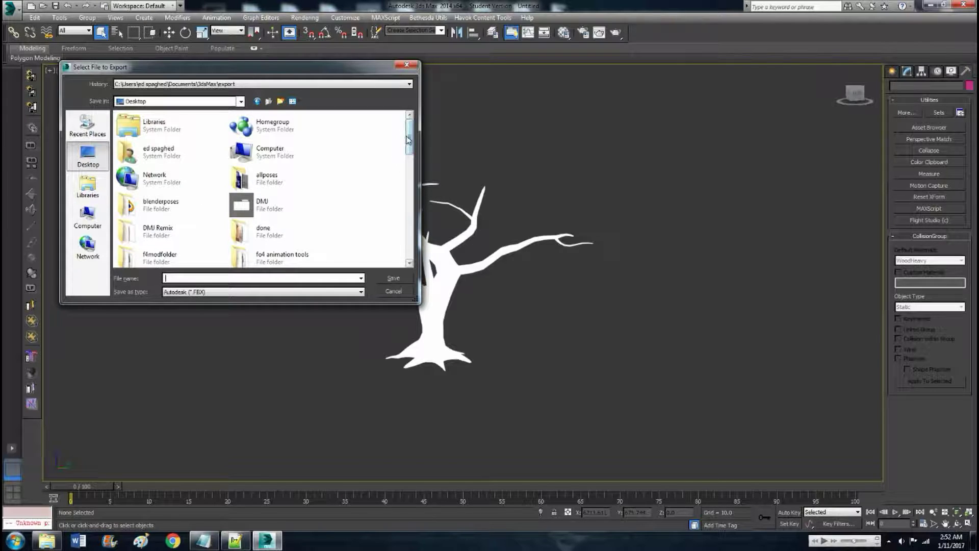
# Open LabyrinthResouces, choose Gamebryo (*.NIF) as the type, and name the file treewhatever
pyautogui.moveTo(409, 138); pyautogui.dragTo(411, 177)
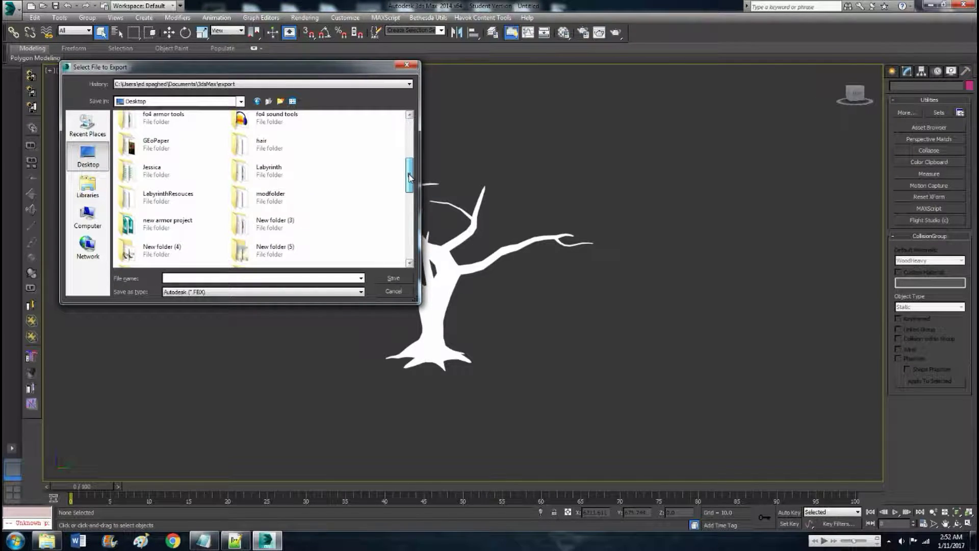
pyautogui.doubleClick(173, 197)
pyautogui.click(249, 293)
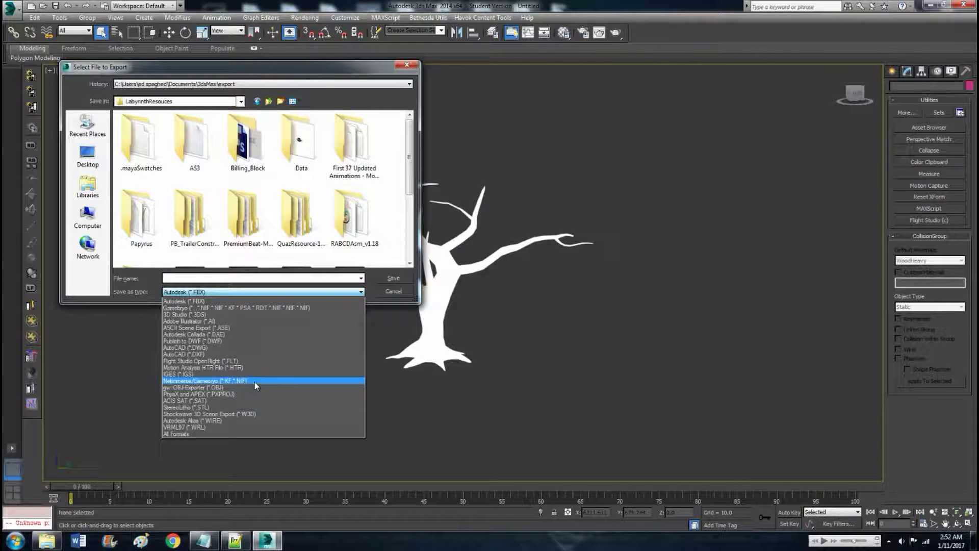
pyautogui.click(213, 309)
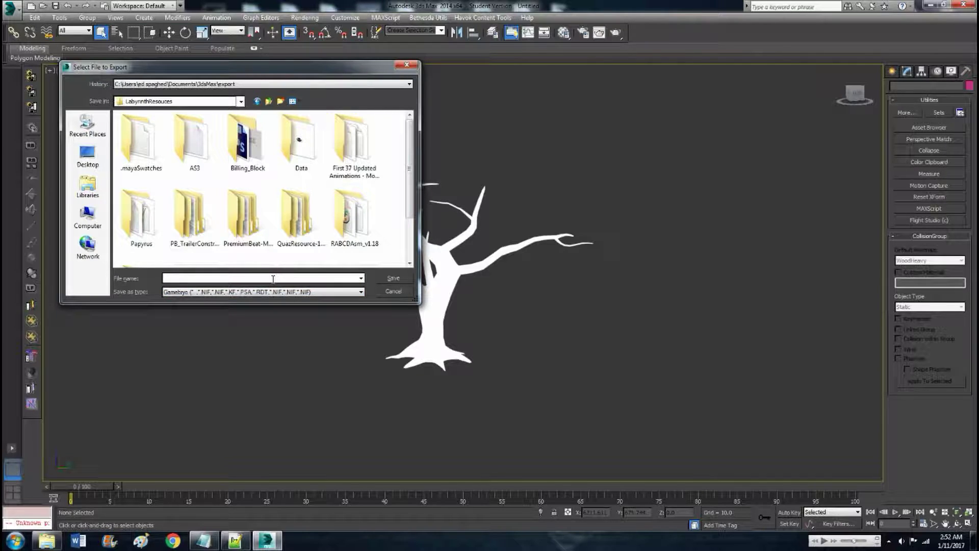
pyautogui.write('treewhatever')
# Save treewhatever.nif, review the PE Static Art script's plugins without changes, and confirm the Nif options
pyautogui.click(393, 279)
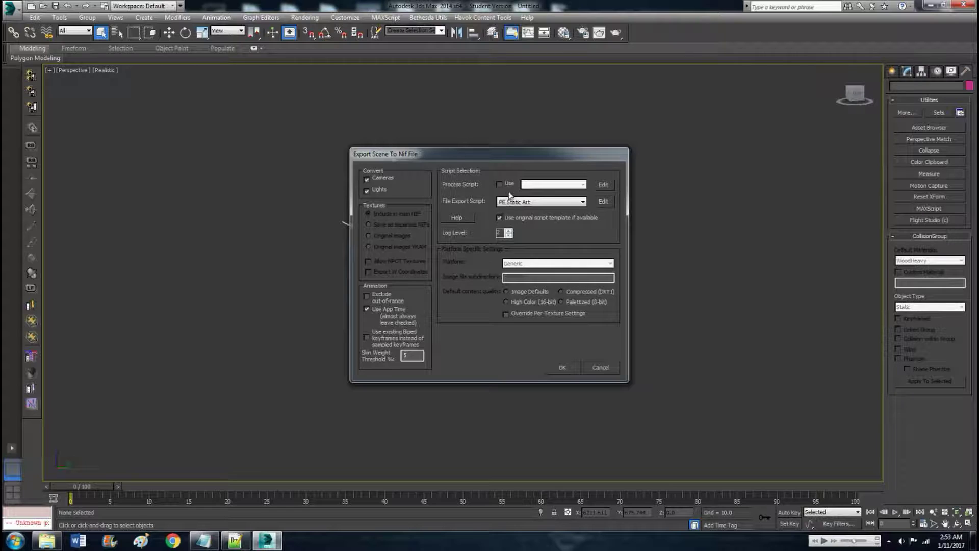
pyautogui.moveTo(577, 157); pyautogui.dragTo(525, 161)
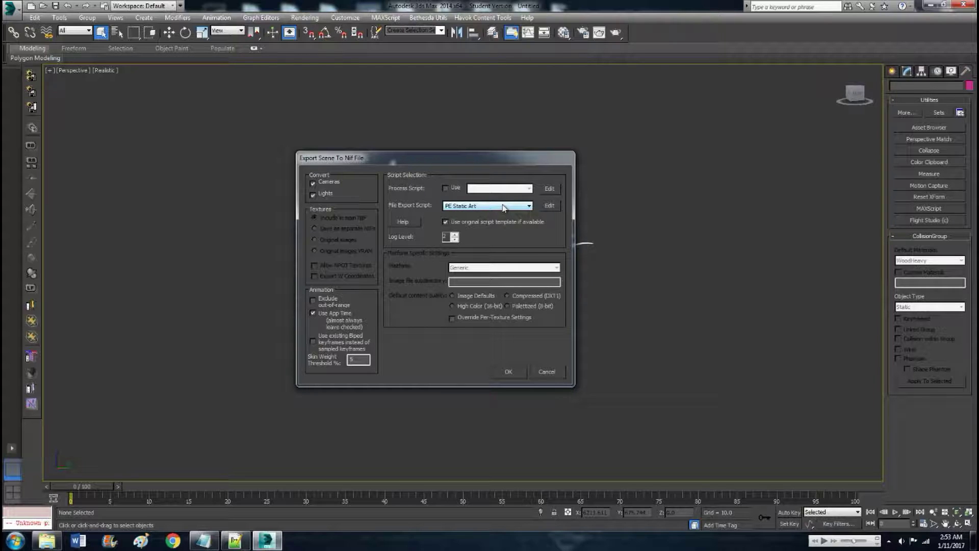
pyautogui.click(543, 206)
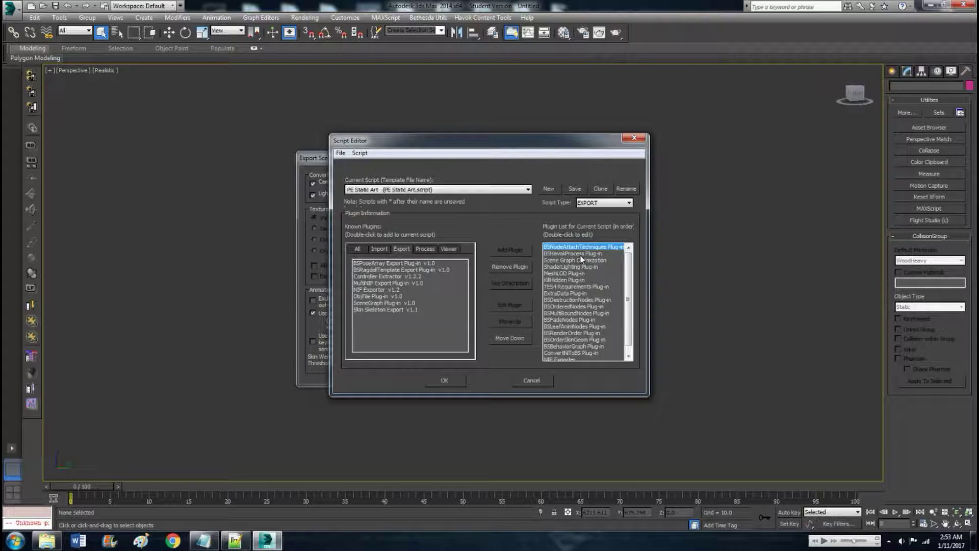
pyautogui.click(581, 254)
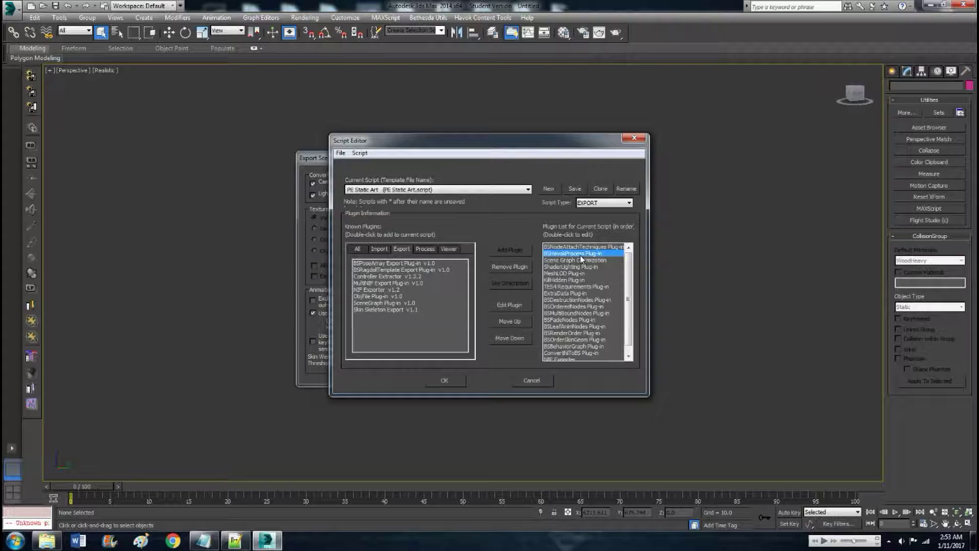
pyautogui.click(585, 248)
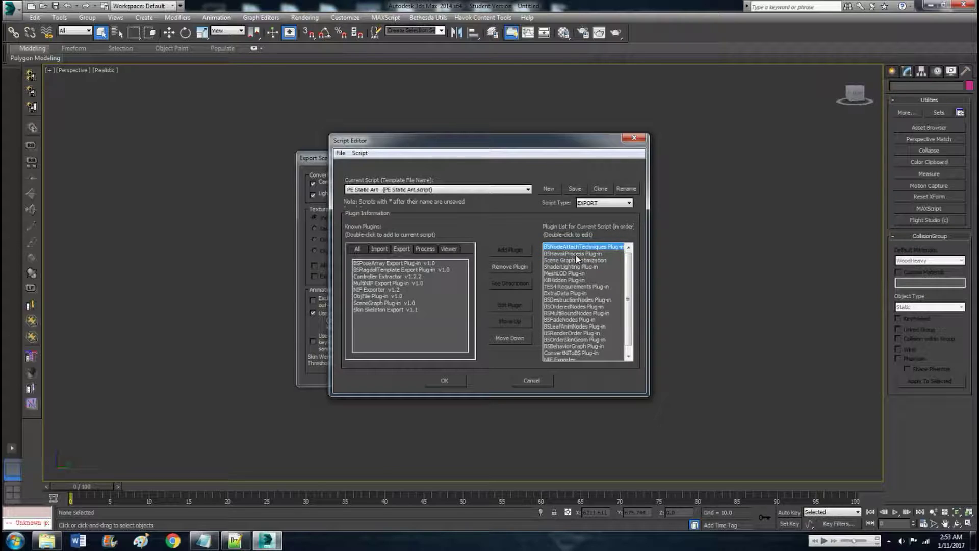
pyautogui.click(532, 380)
pyautogui.moveTo(546, 165); pyautogui.dragTo(557, 166)
pyautogui.moveTo(498, 166); pyautogui.dragTo(476, 179)
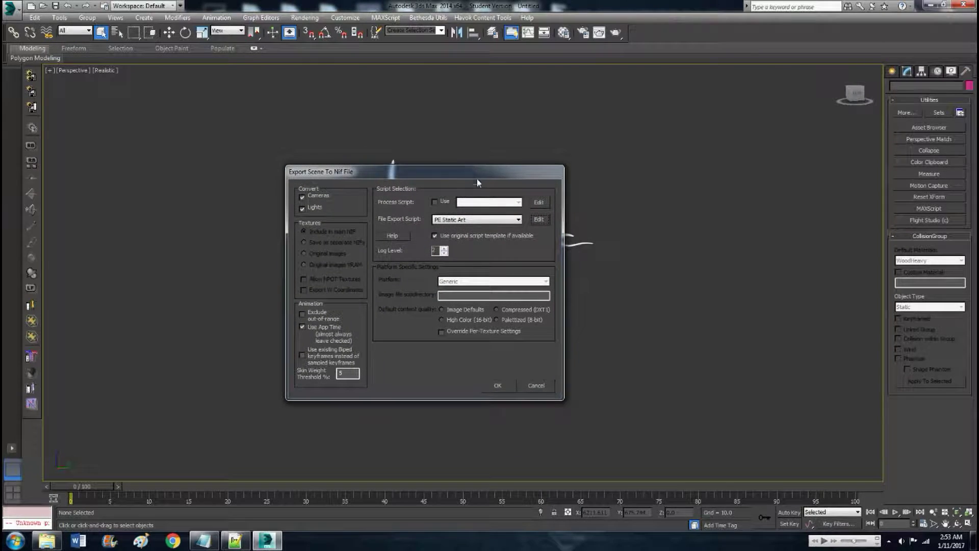
pyautogui.click(495, 387)
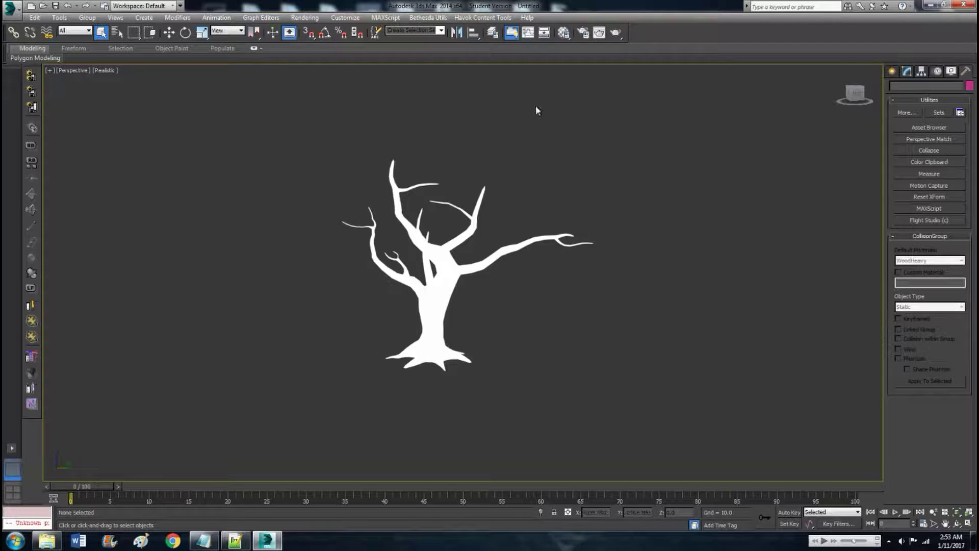
# Minimize 3ds Max, open the LabyrinthResouces desktop folder, and scroll to treewhatever.nif
pyautogui.click(931, 4)
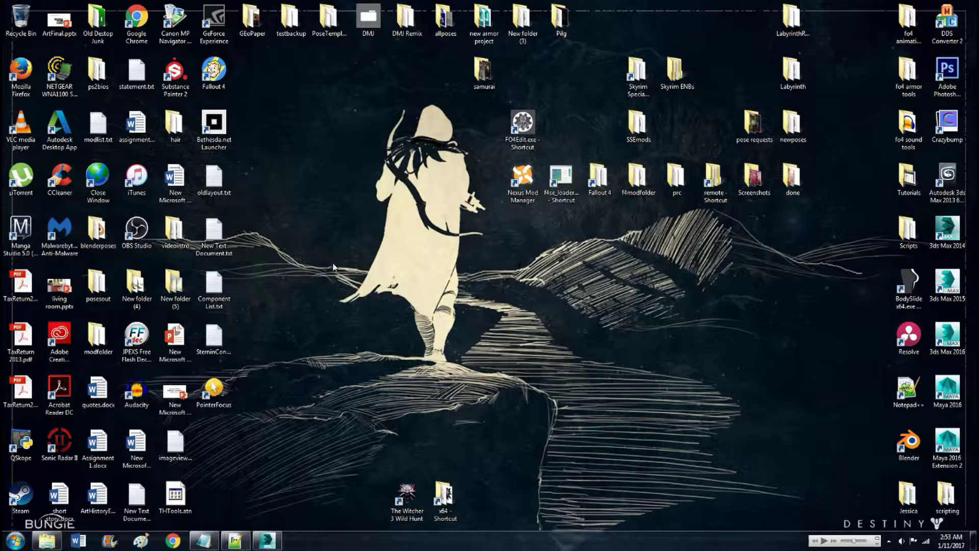
pyautogui.doubleClick(791, 19)
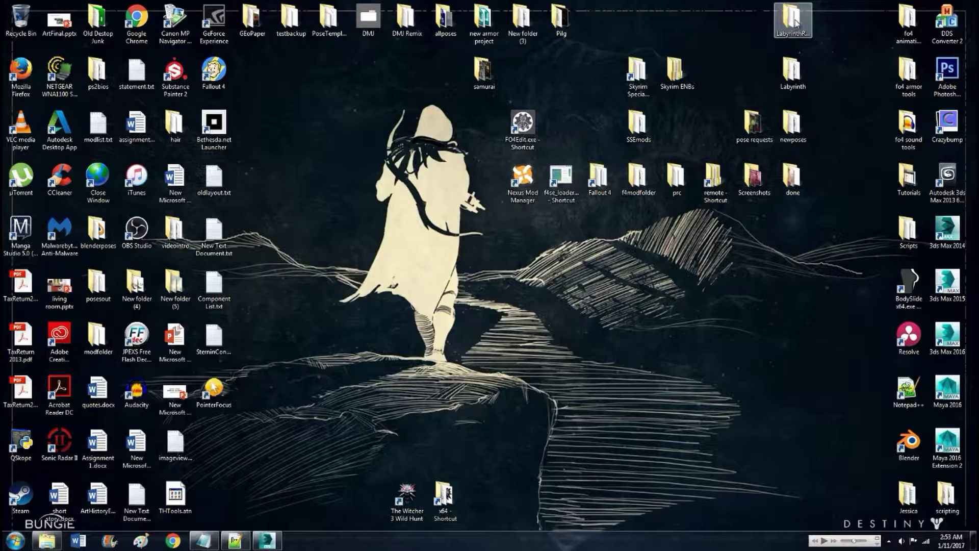
pyautogui.scroll(-1, 663, 214)
pyautogui.moveTo(663, 215); pyautogui.dragTo(651, 421)
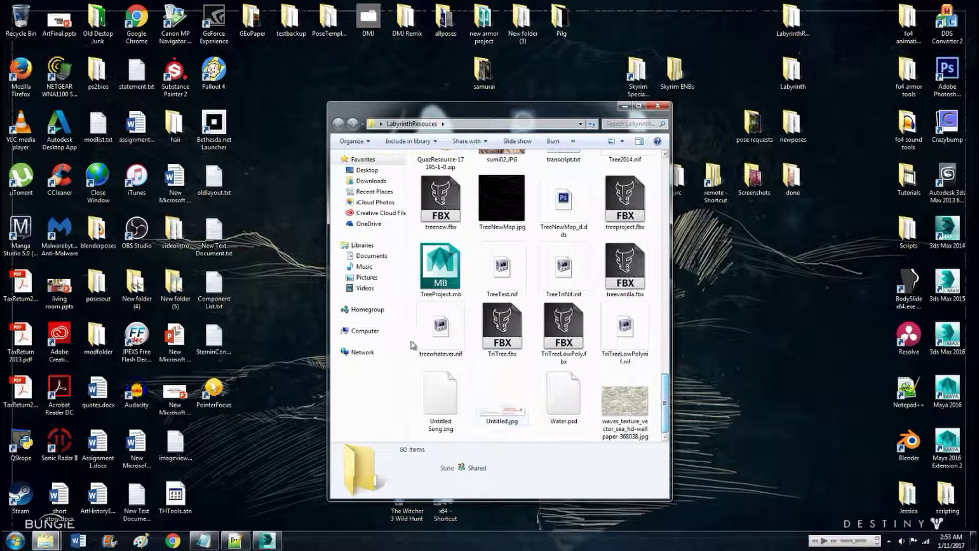
# Open treewhatever.nif in NifSkope, dismiss the MD5 and read warnings, inspect the tree, then close it
pyautogui.doubleClick(437, 332)
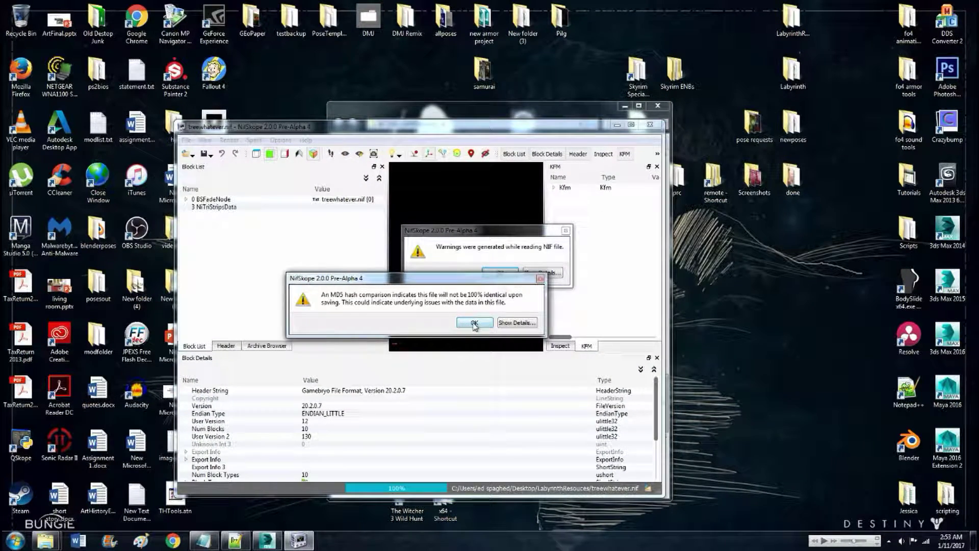
pyautogui.click(474, 323)
pyautogui.click(502, 271)
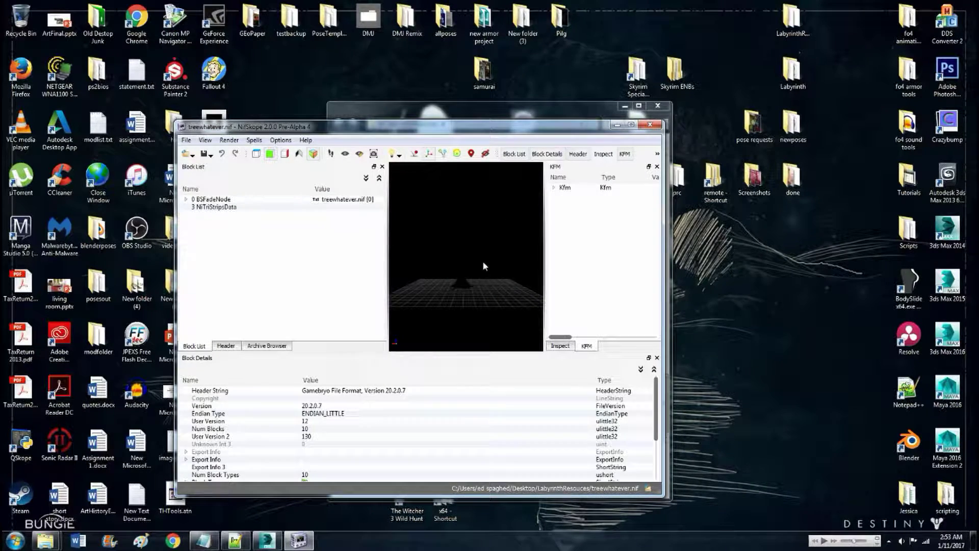
pyautogui.moveTo(484, 261); pyautogui.dragTo(437, 259)
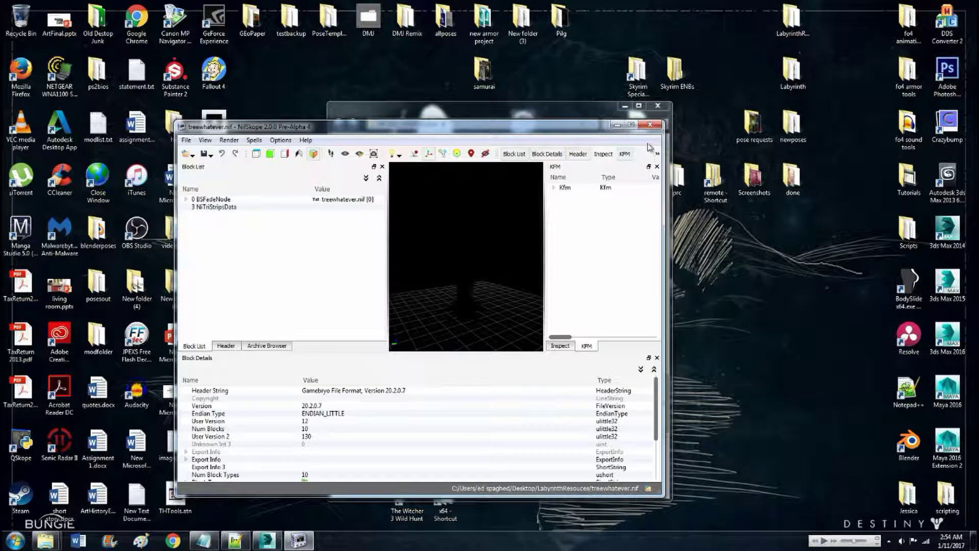
pyautogui.click(651, 124)
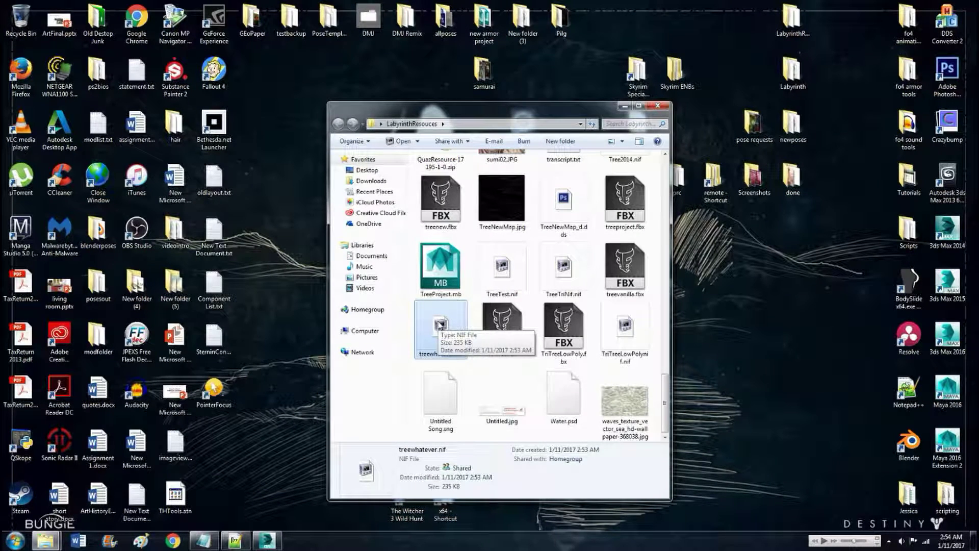
# Browse to Fallout 4\Data\meshes\DaveTheDrunk\Labyrinth to check for the tree mesh
pyautogui.click(658, 108)
pyautogui.doubleClick(592, 181)
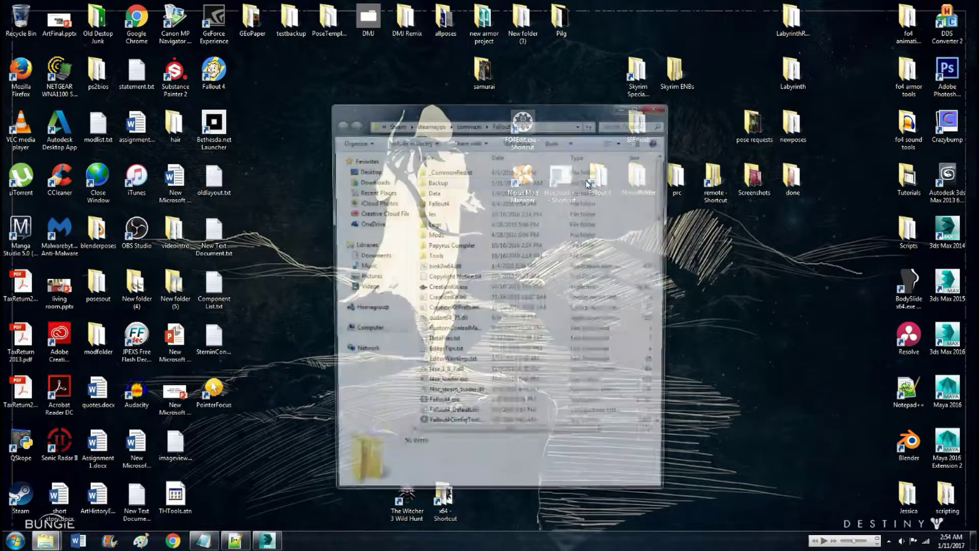
pyautogui.doubleClick(452, 194)
pyautogui.doubleClick(478, 278)
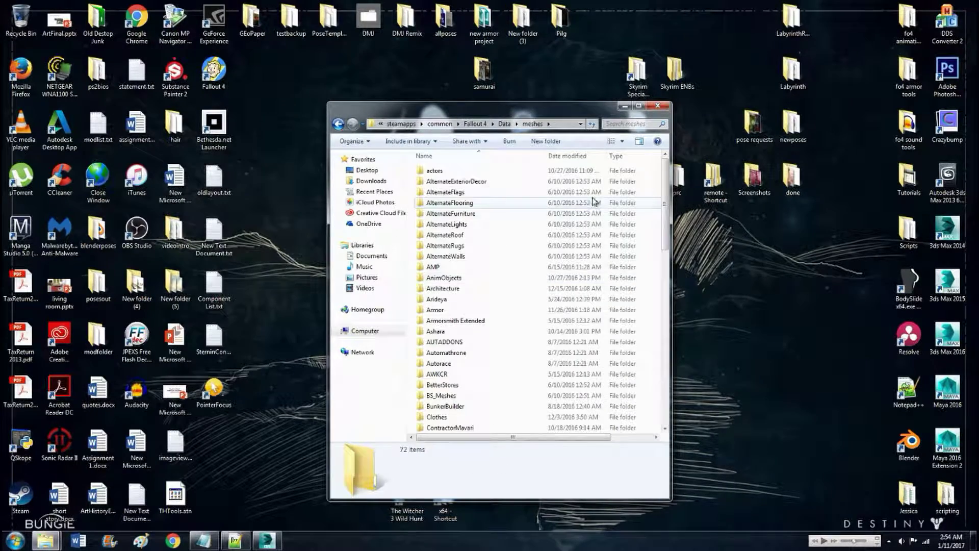
pyautogui.click(454, 417)
pyautogui.scroll(-2, 454, 416)
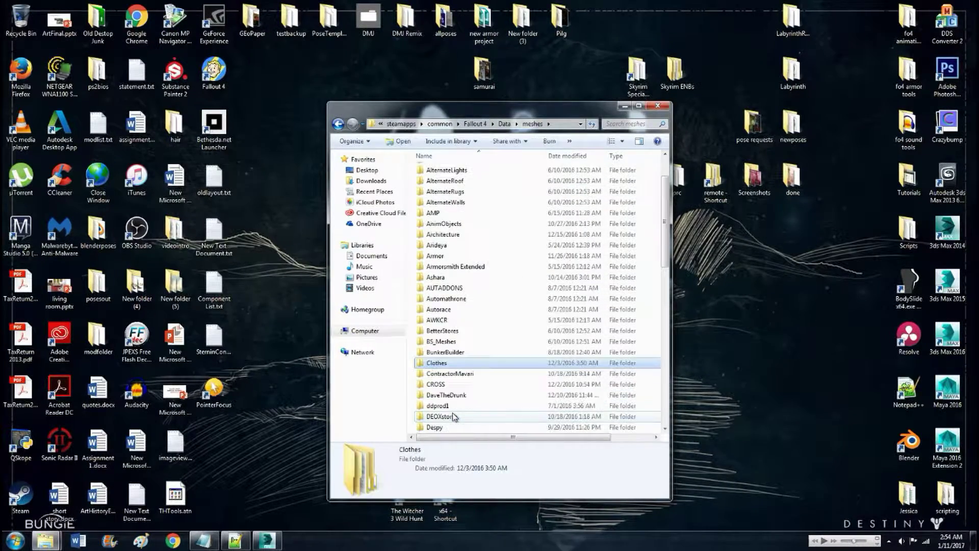
pyautogui.doubleClick(479, 396)
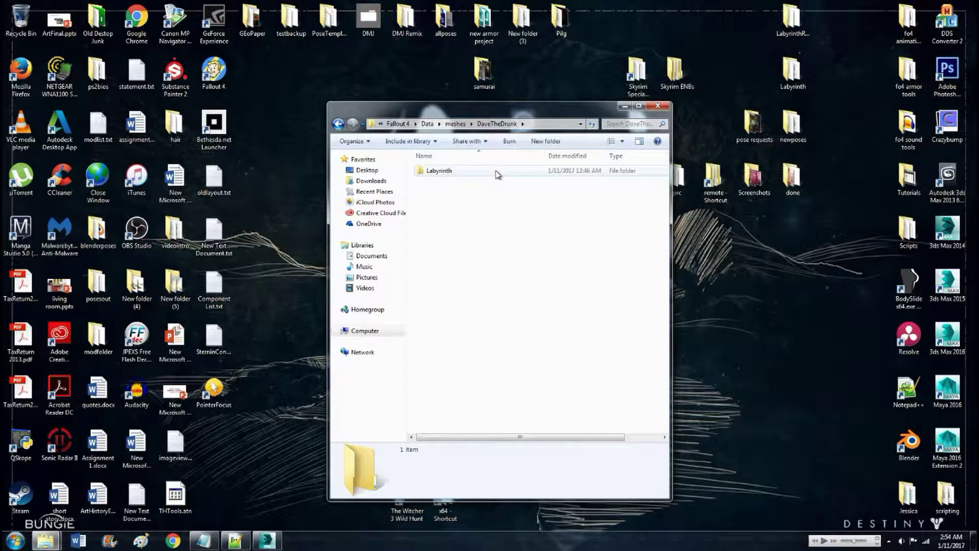
pyautogui.doubleClick(497, 173)
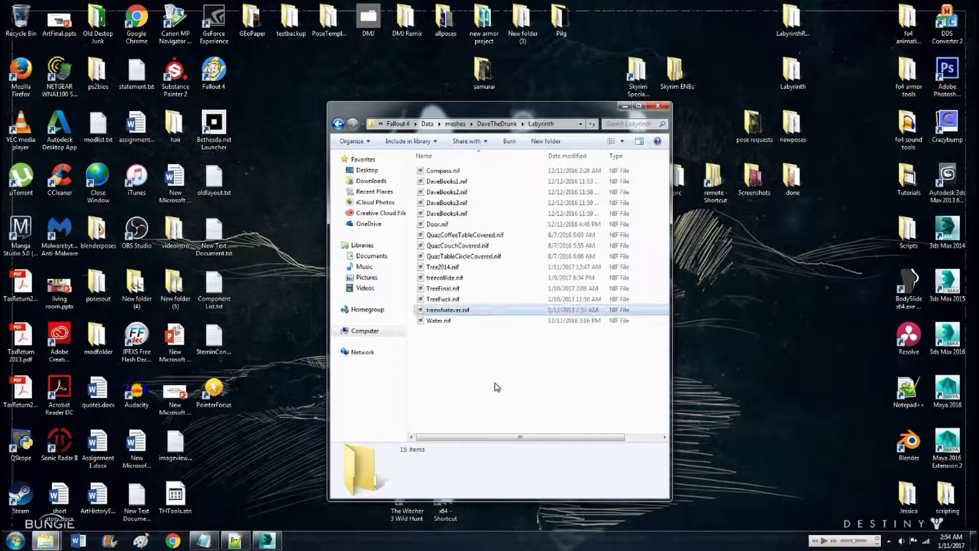
# Go back to Fallout 4\Tools\Elric and launch Elrich.exe
pyautogui.click(427, 124)
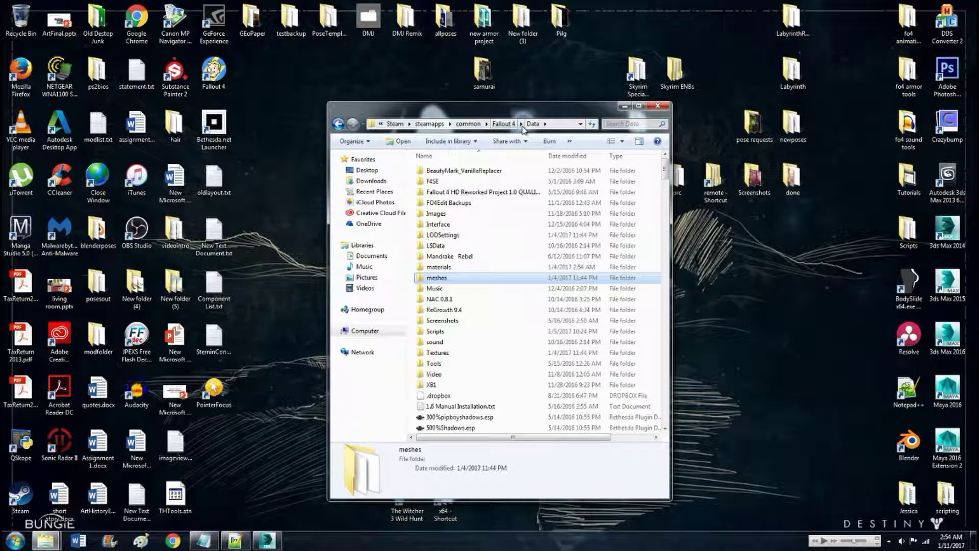
pyautogui.click(504, 125)
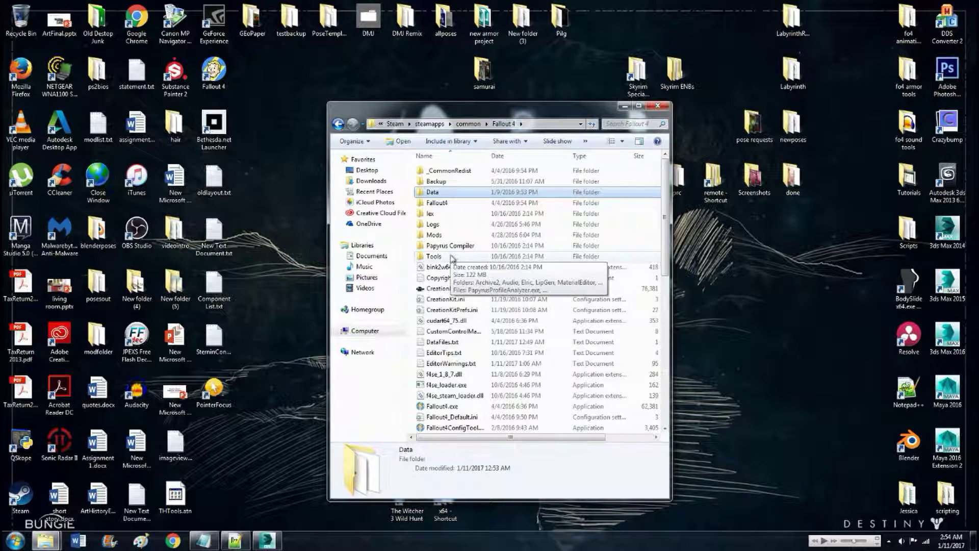
pyautogui.doubleClick(435, 256)
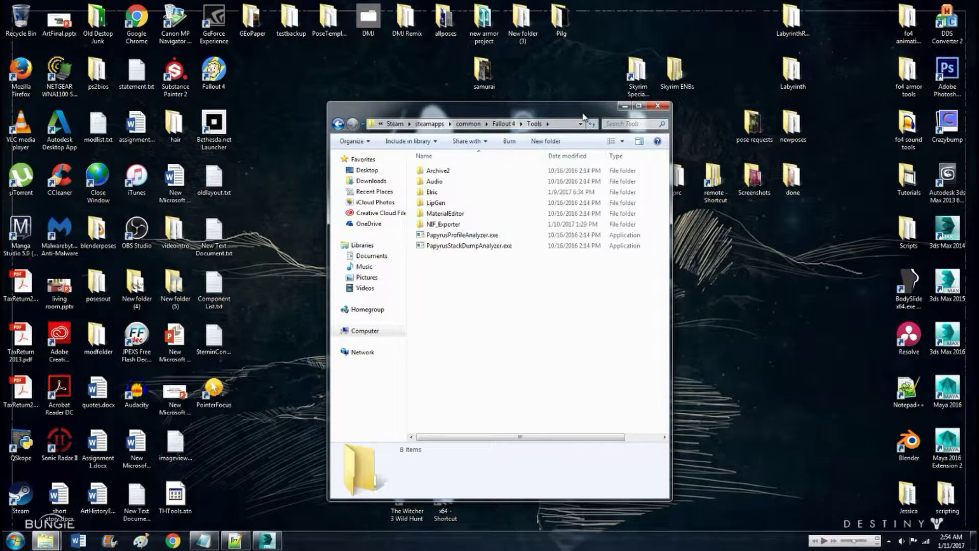
pyautogui.moveTo(590, 117); pyautogui.dragTo(674, 109)
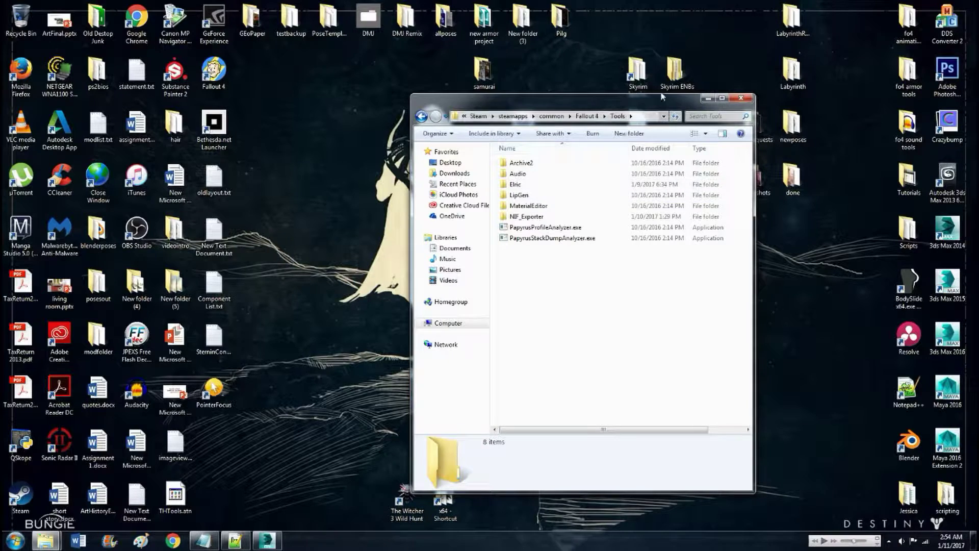
pyautogui.moveTo(561, 98); pyautogui.dragTo(585, 93)
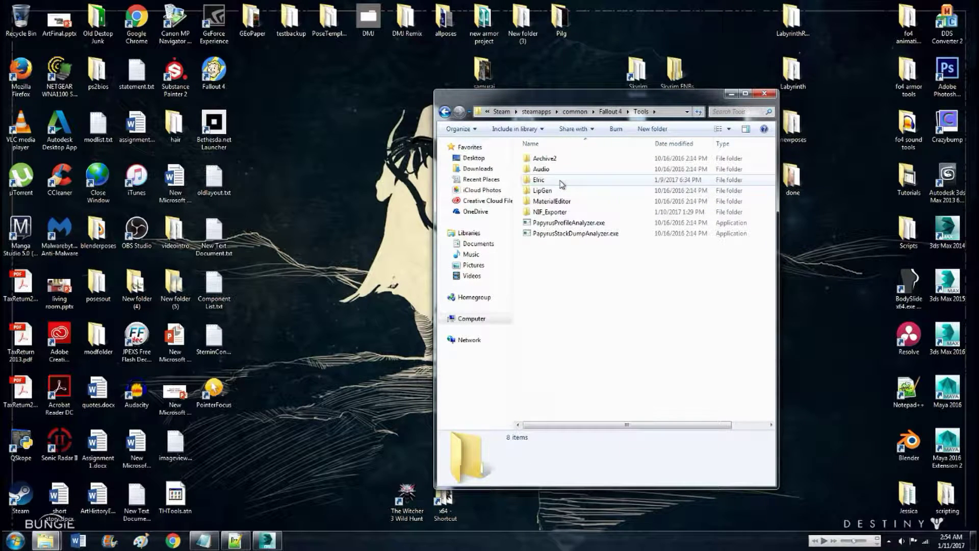
pyautogui.moveTo(702, 93); pyautogui.dragTo(716, 90)
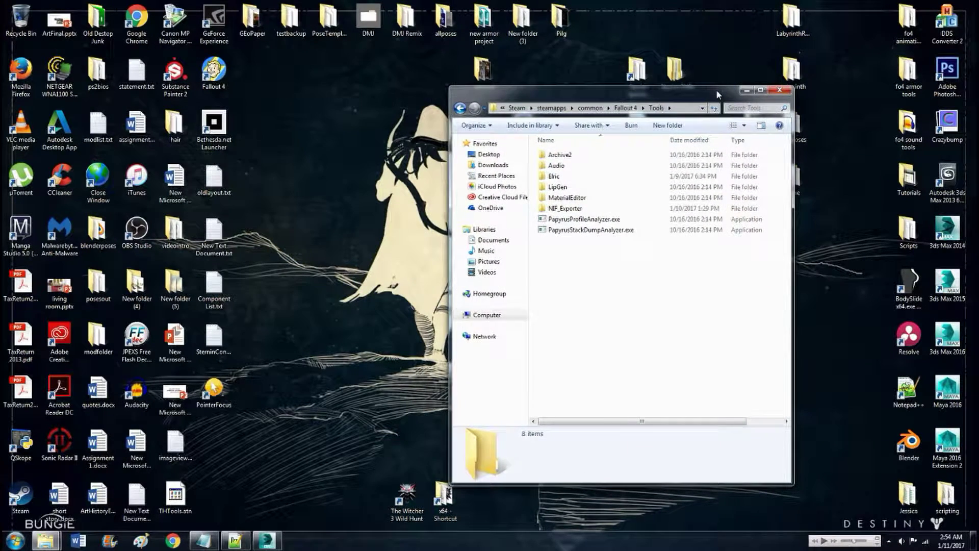
pyautogui.moveTo(584, 180)
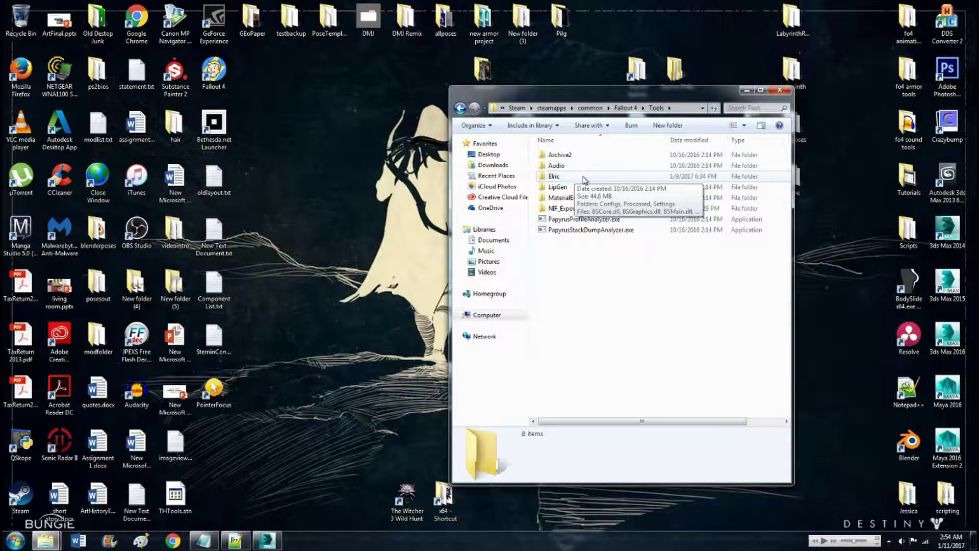
pyautogui.doubleClick(585, 177)
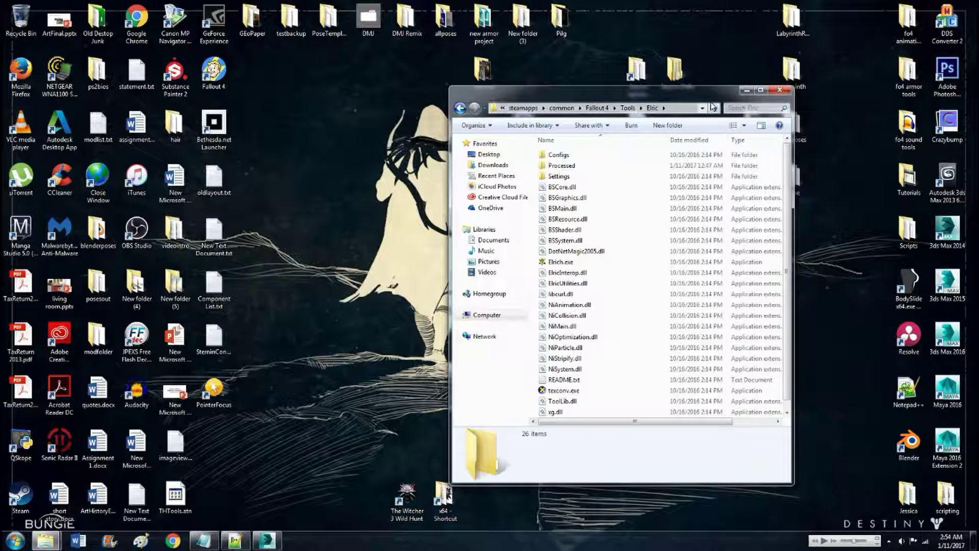
pyautogui.moveTo(716, 89); pyautogui.dragTo(742, 87)
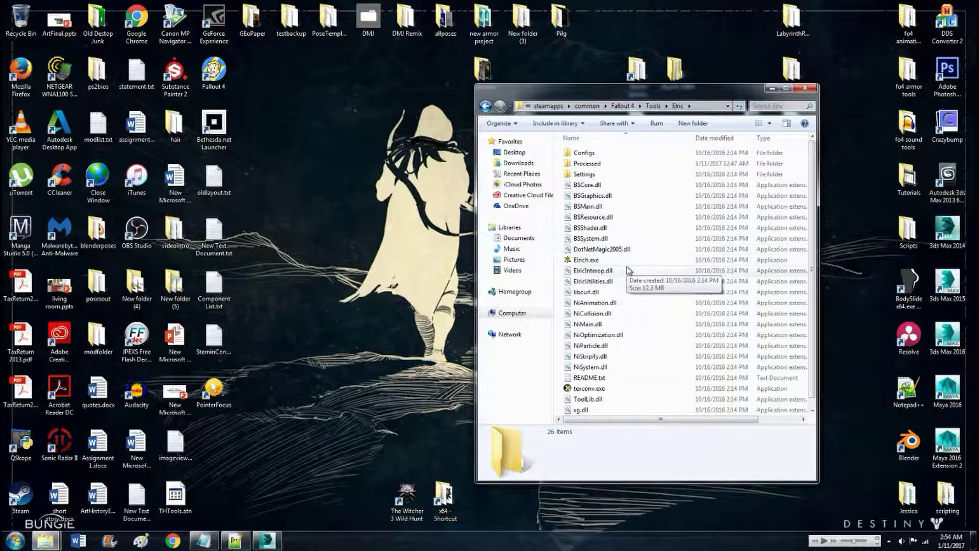
pyautogui.doubleClick(603, 261)
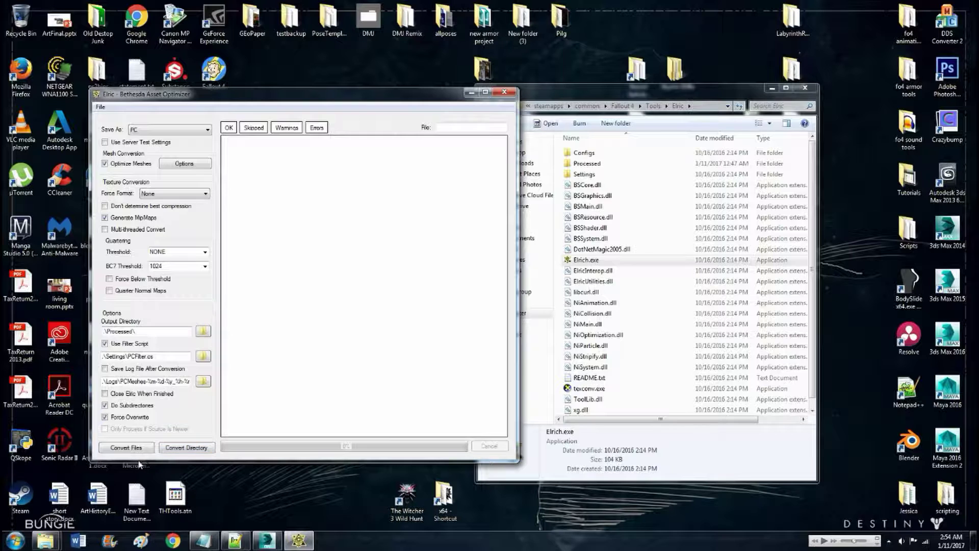
# Convert treewhatever.nif with Elric's Convert Files until 100%, then reposition the Elric window
pyautogui.click(122, 448)
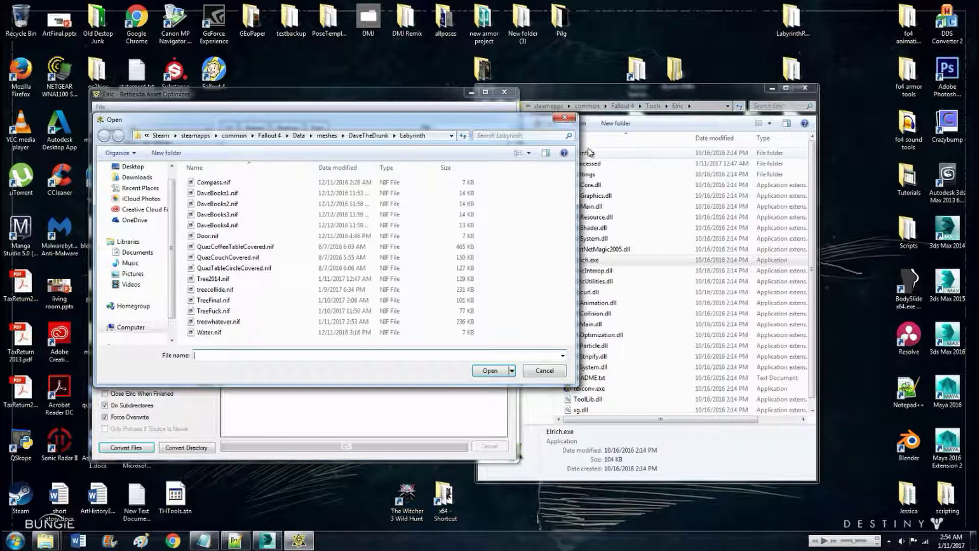
pyautogui.click(238, 324)
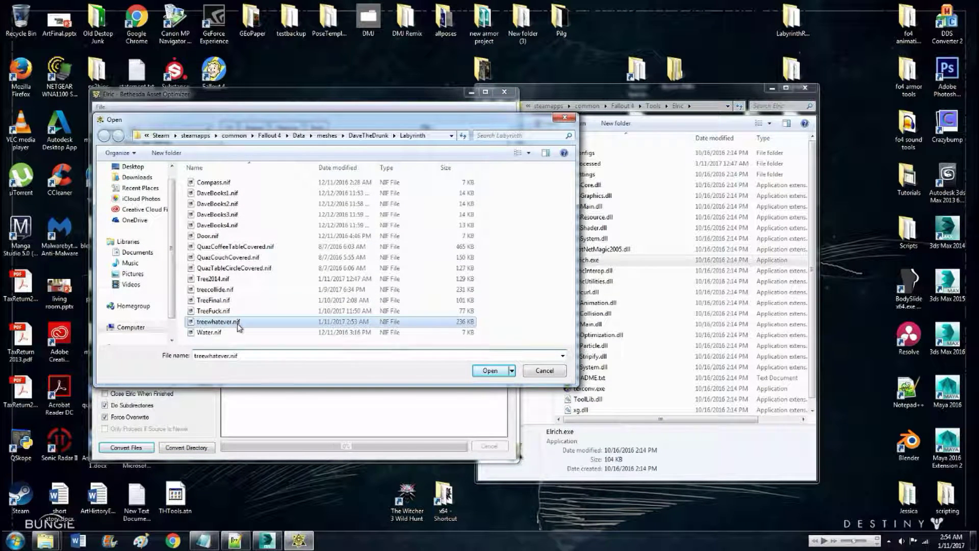
pyautogui.click(493, 372)
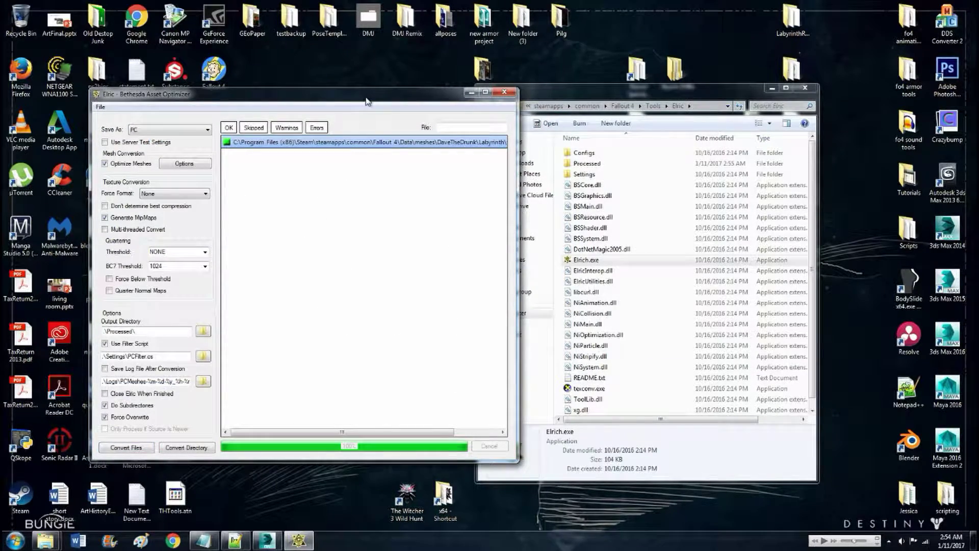
pyautogui.moveTo(368, 100); pyautogui.dragTo(402, 70)
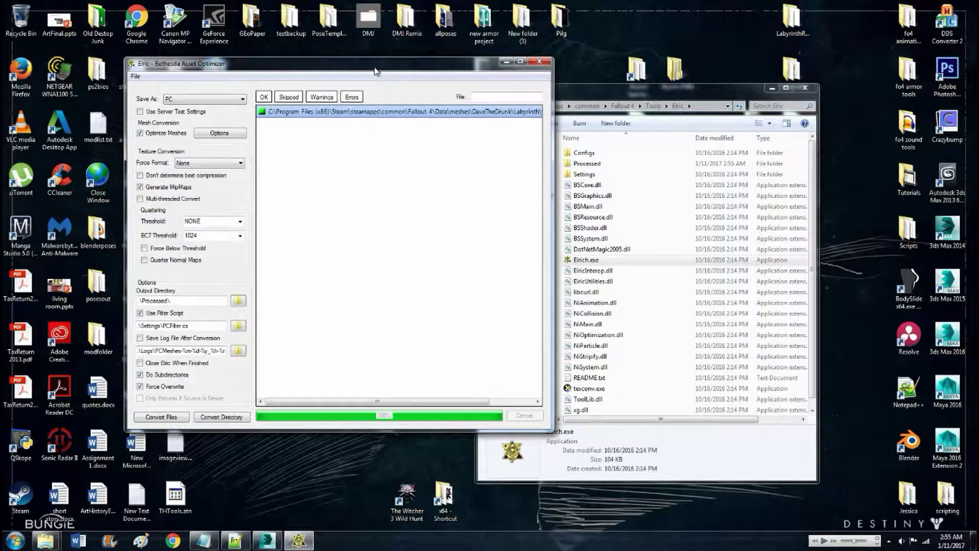
pyautogui.moveTo(375, 70); pyautogui.dragTo(355, 72)
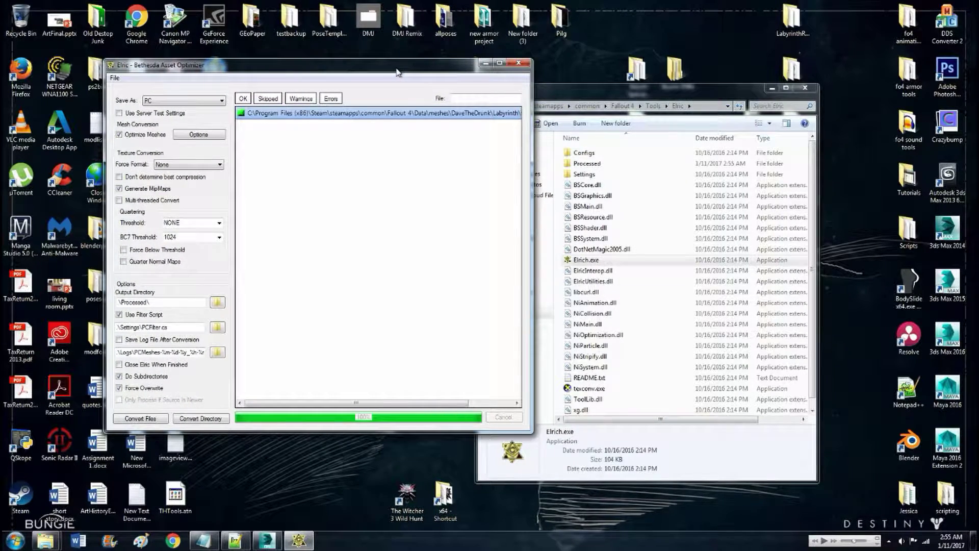
pyautogui.moveTo(397, 72); pyautogui.dragTo(445, 71)
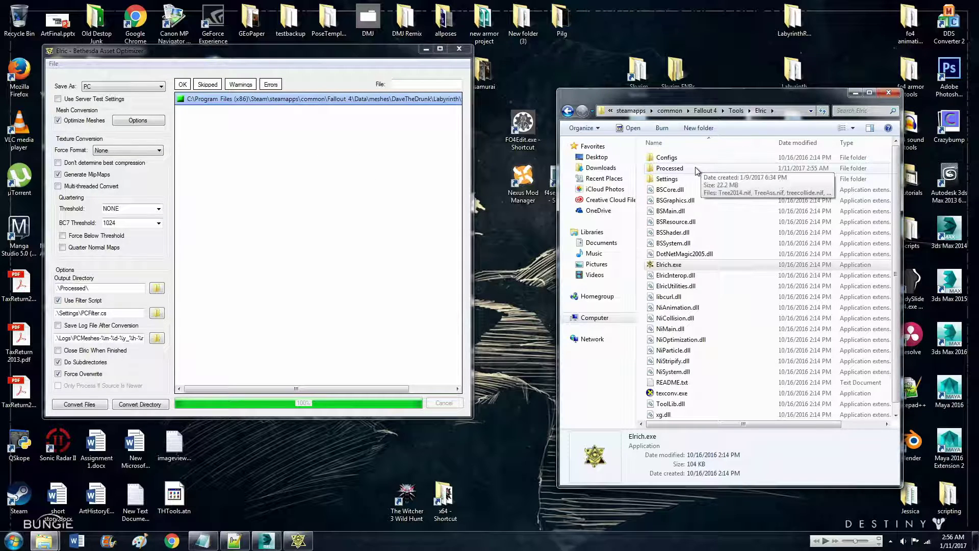
# Open the 128 KB treewhatever.nif from Elric's Processed folder in NifSkope and orbit the tree
pyautogui.moveTo(747, 104); pyautogui.dragTo(718, 98)
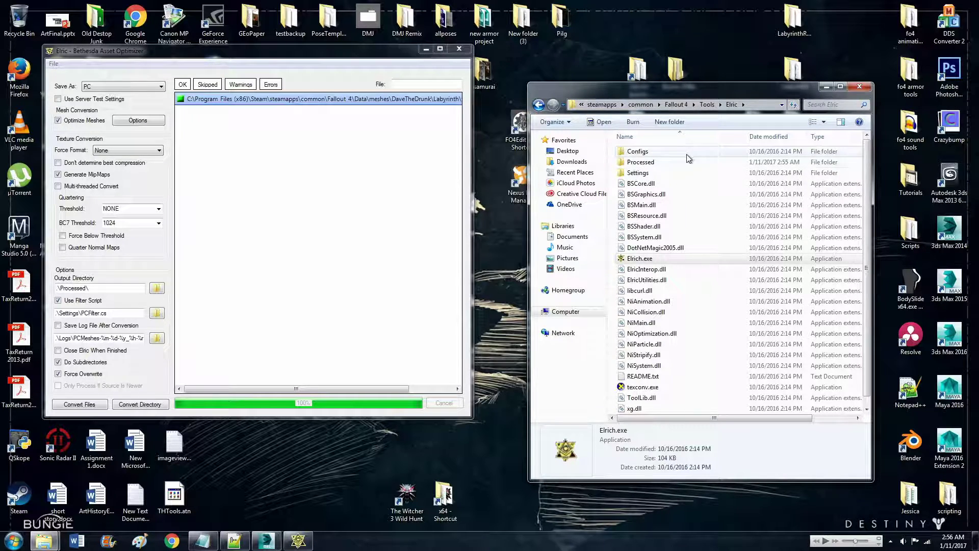
pyautogui.doubleClick(667, 163)
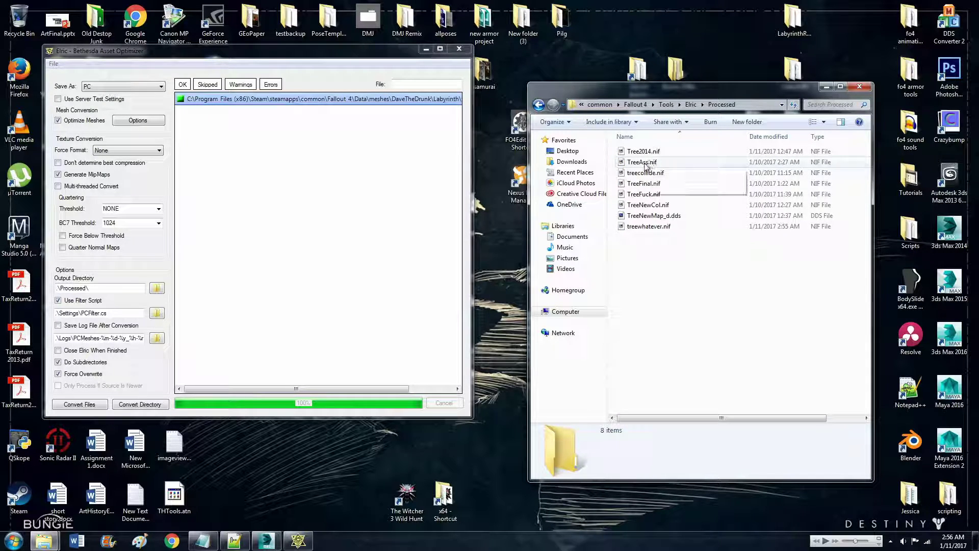
pyautogui.click(686, 227)
pyautogui.moveTo(874, 231); pyautogui.dragTo(929, 235)
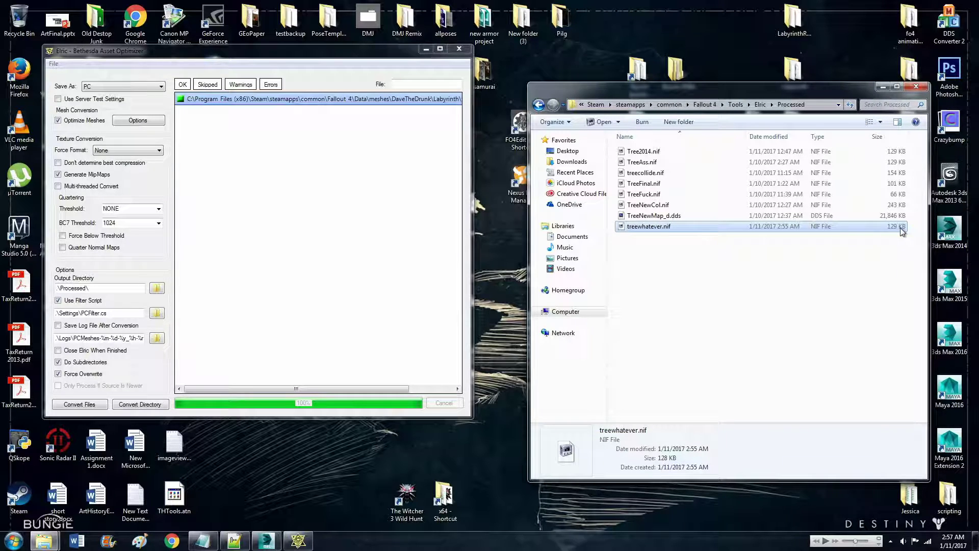
pyautogui.doubleClick(656, 227)
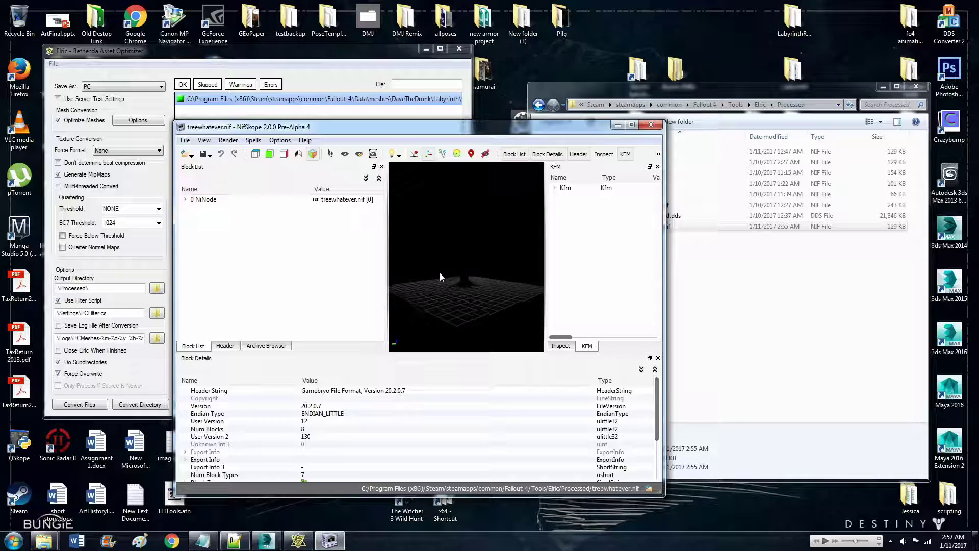
pyautogui.moveTo(441, 277); pyautogui.dragTo(515, 284)
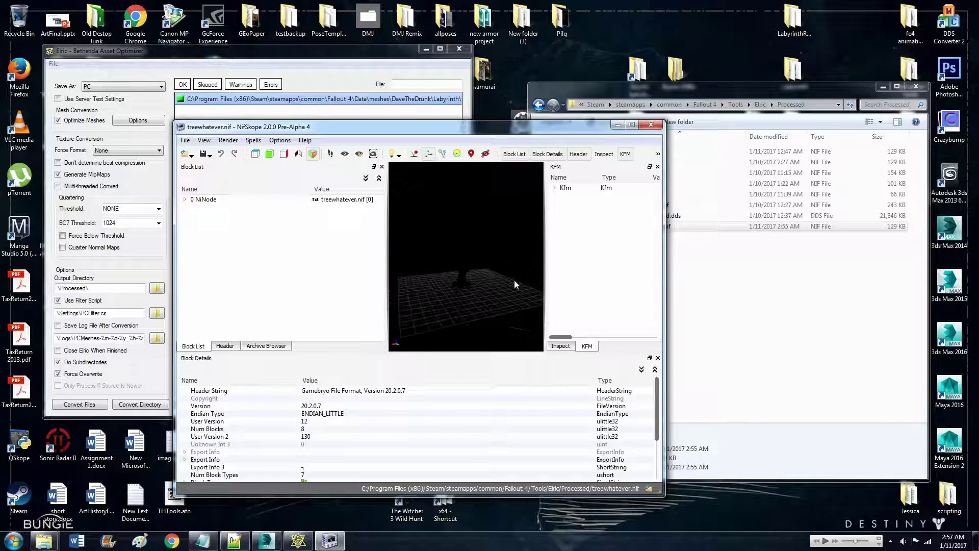